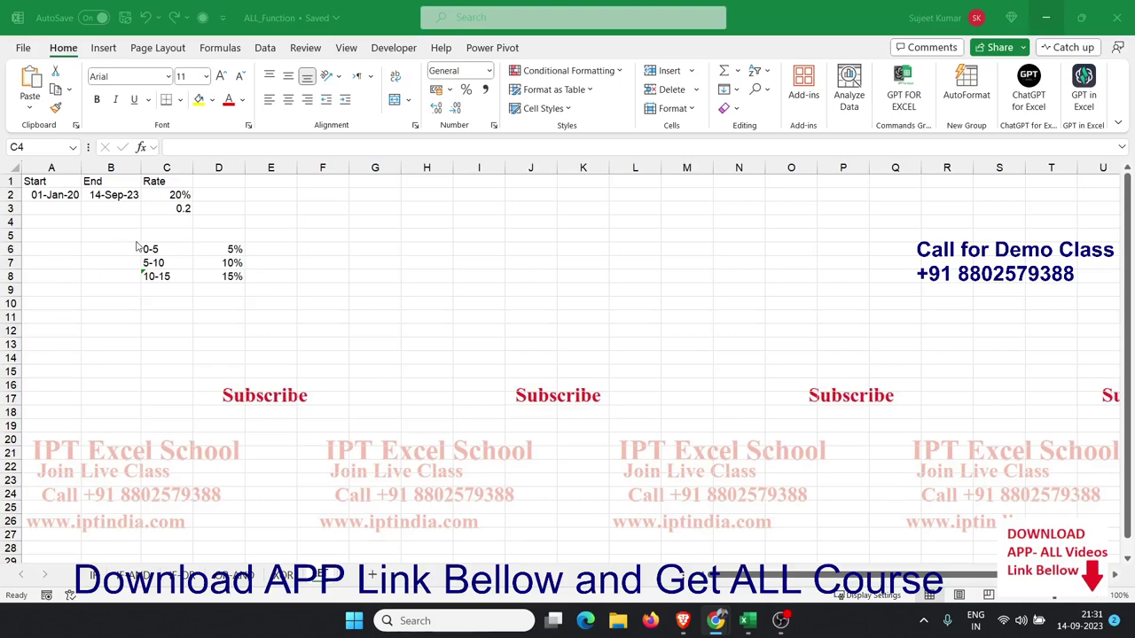
# Step: Clear the old rate values from C2:C3 and check the start and end dates
pyautogui.moveTo(151, 217); pyautogui.dragTo(156, 193)
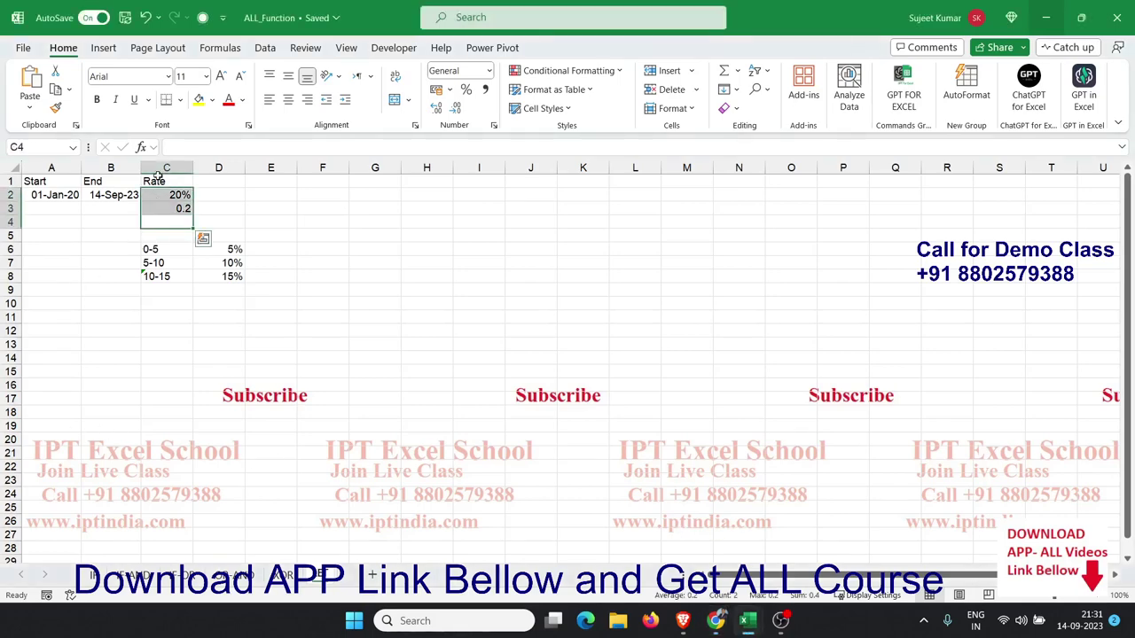
pyautogui.press('Delete')
pyautogui.press('Left')
pyautogui.press('Left')
pyautogui.press('Up')
pyautogui.press('Up')
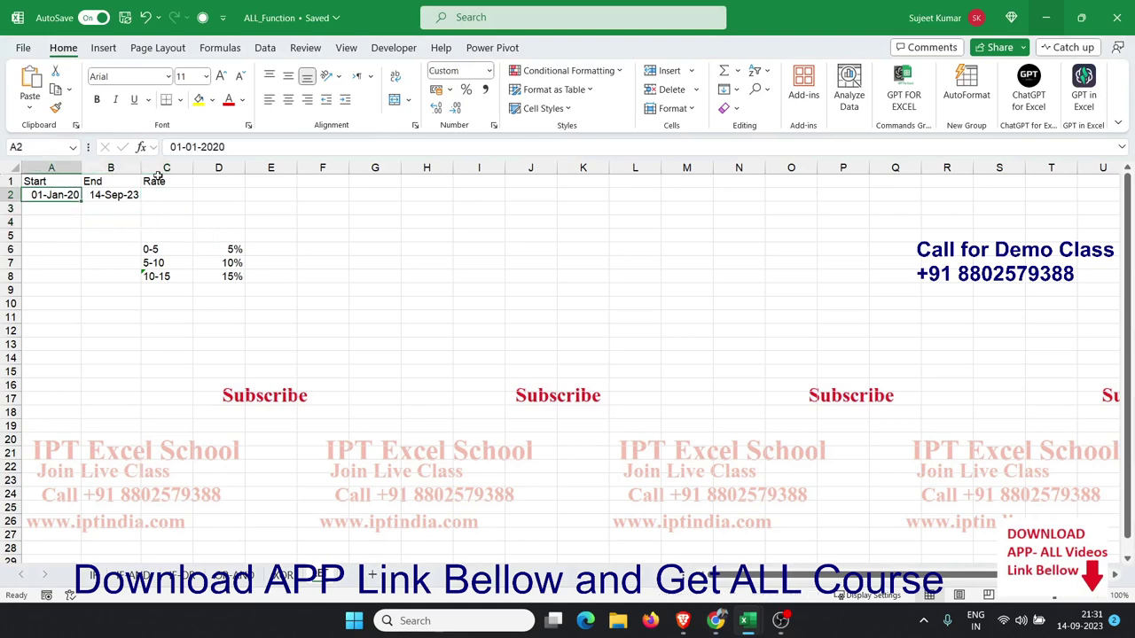
pyautogui.press('Right')
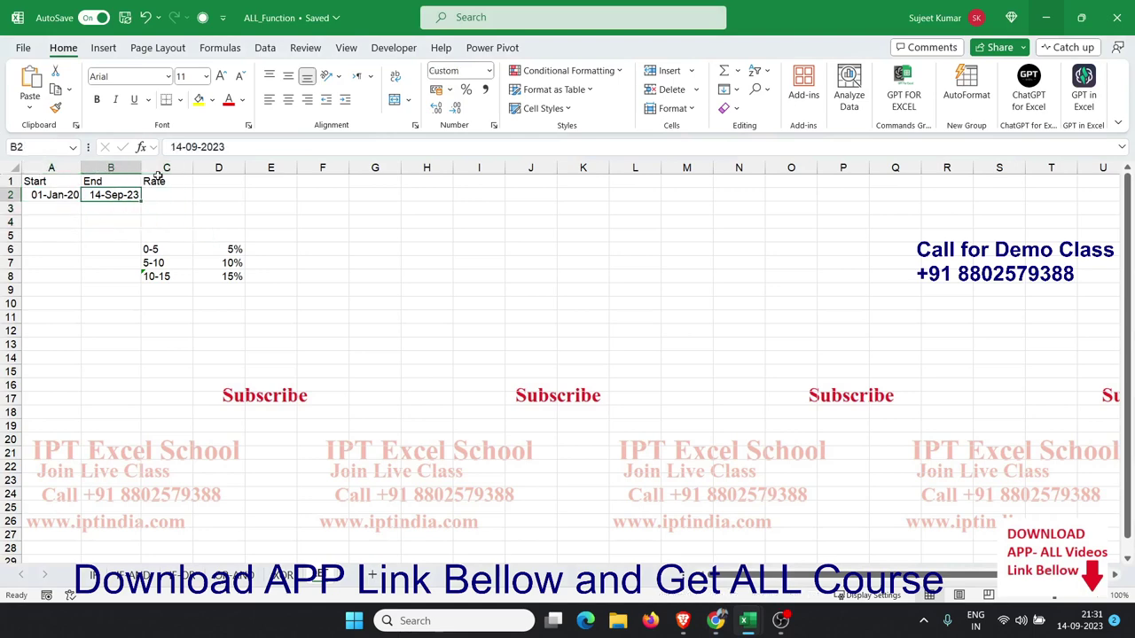
# Step: Retitle the column C header from Rate to Month
pyautogui.press('Right')
pyautogui.press('Up')
pyautogui.press('Delete')
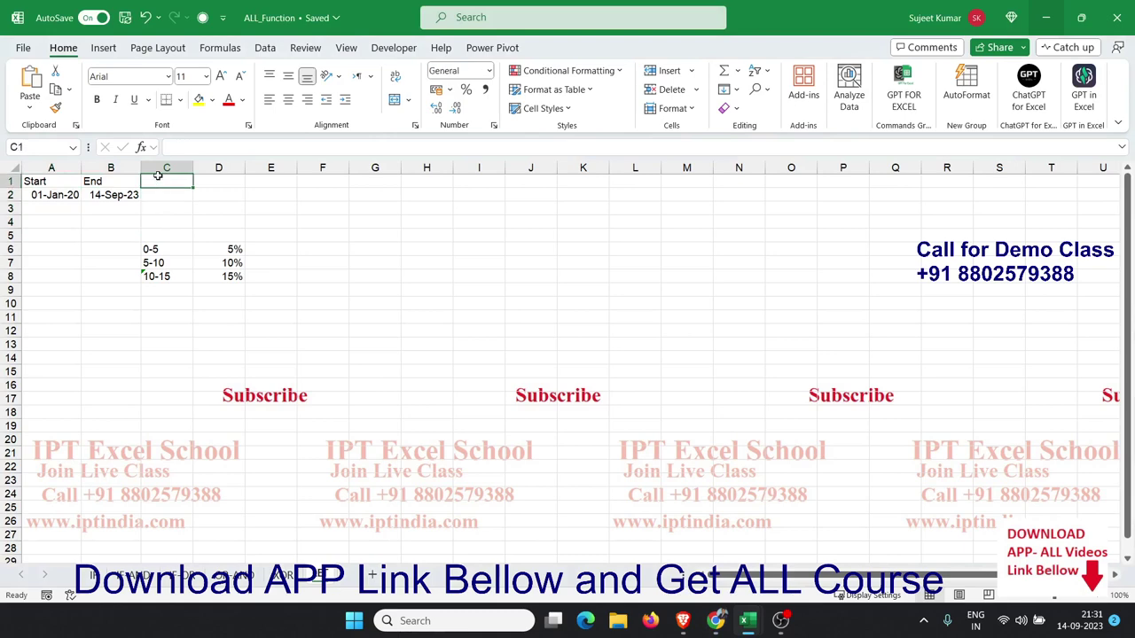
pyautogui.write('Month')
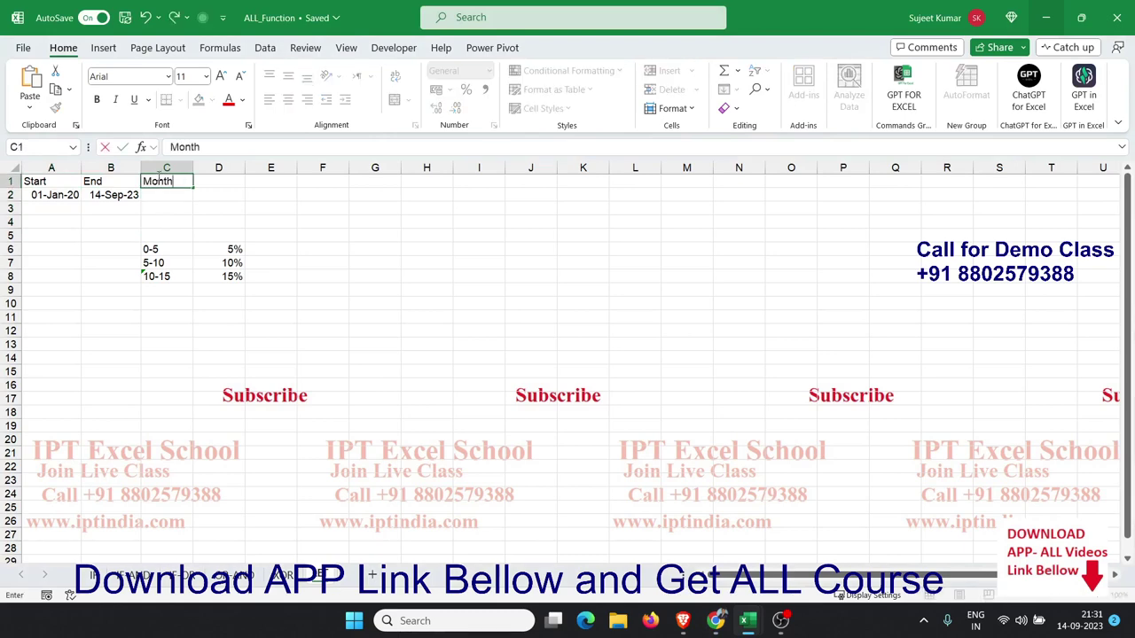
pyautogui.press('Return')
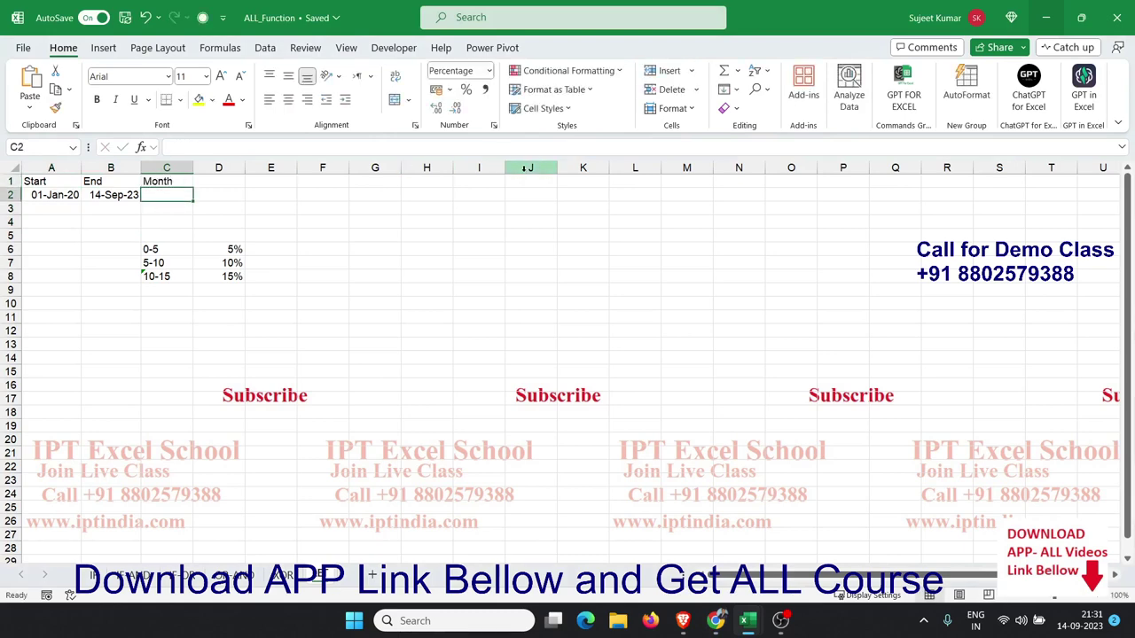
# Step: Start a =DATEDIF( formula in C2, then cancel the unfinished entry
pyautogui.write('=dat')
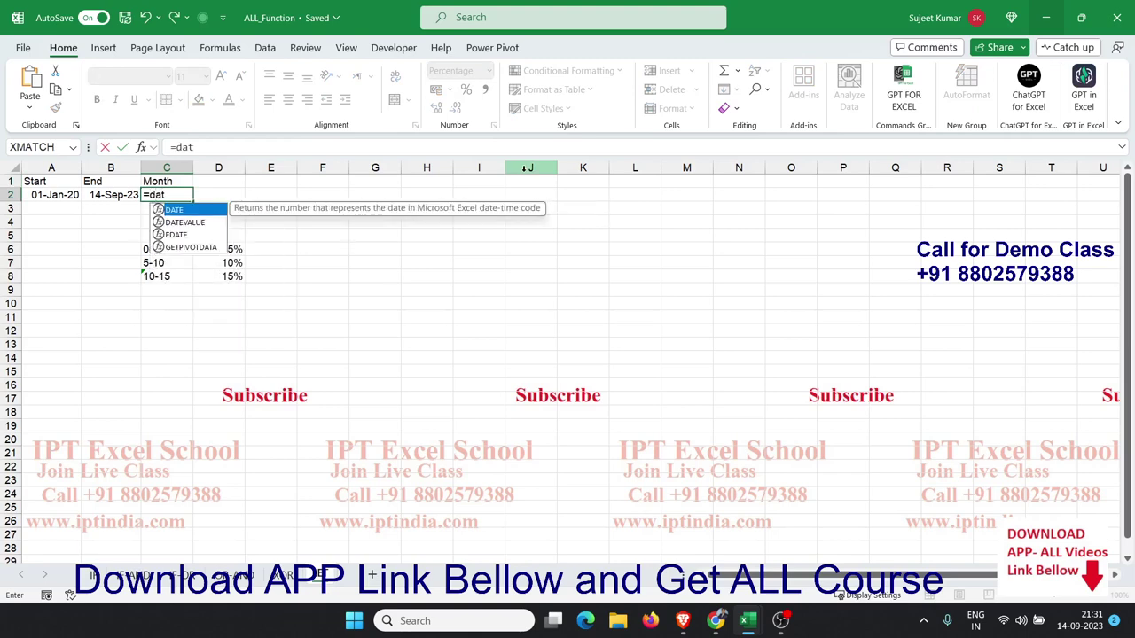
pyautogui.write('e')
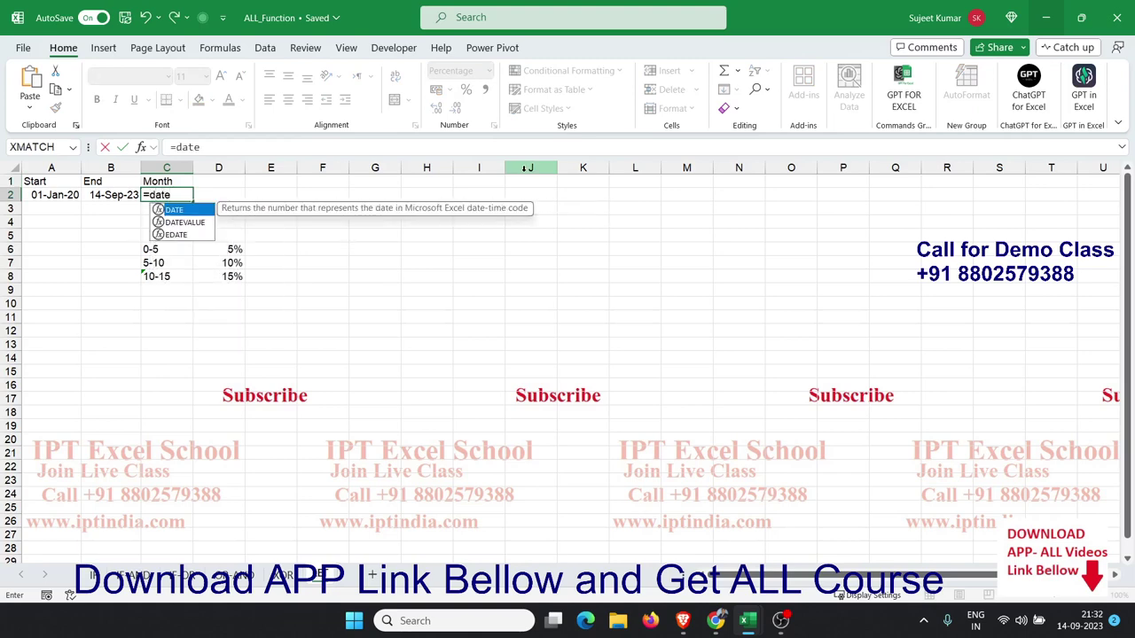
pyautogui.write('diff')
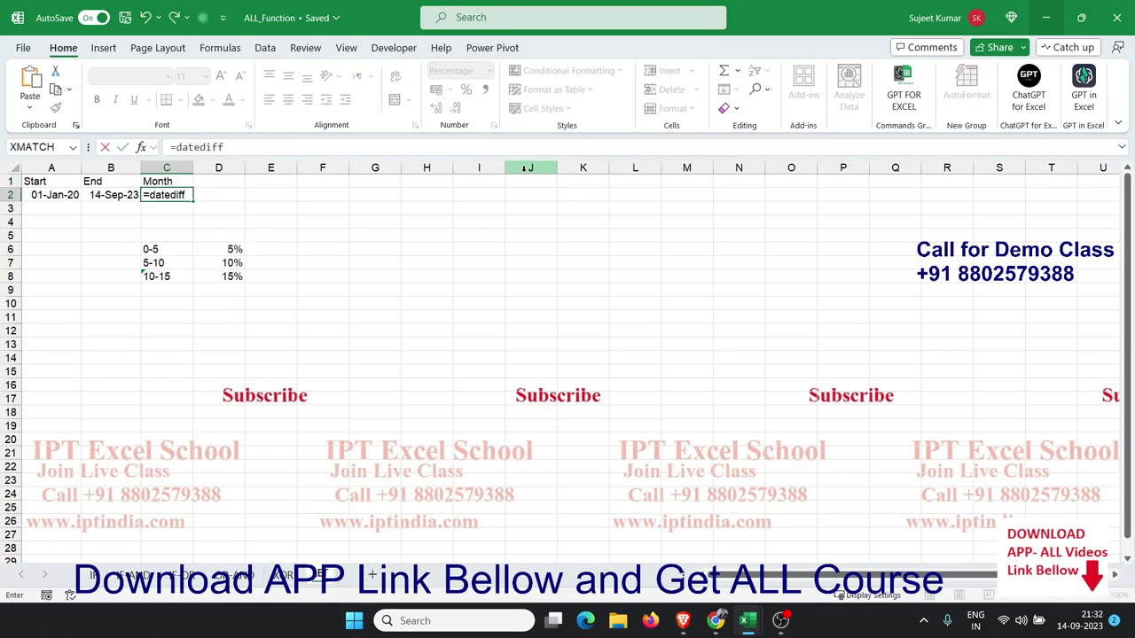
pyautogui.press('BackSpace')
pyautogui.write('(')
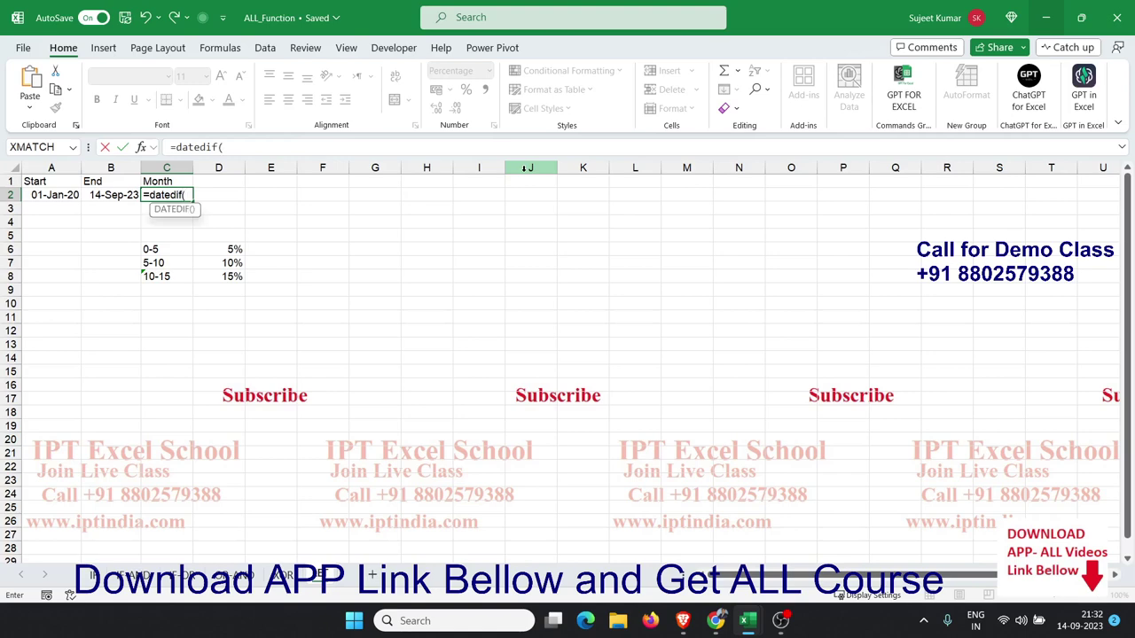
pyautogui.press('Escape')
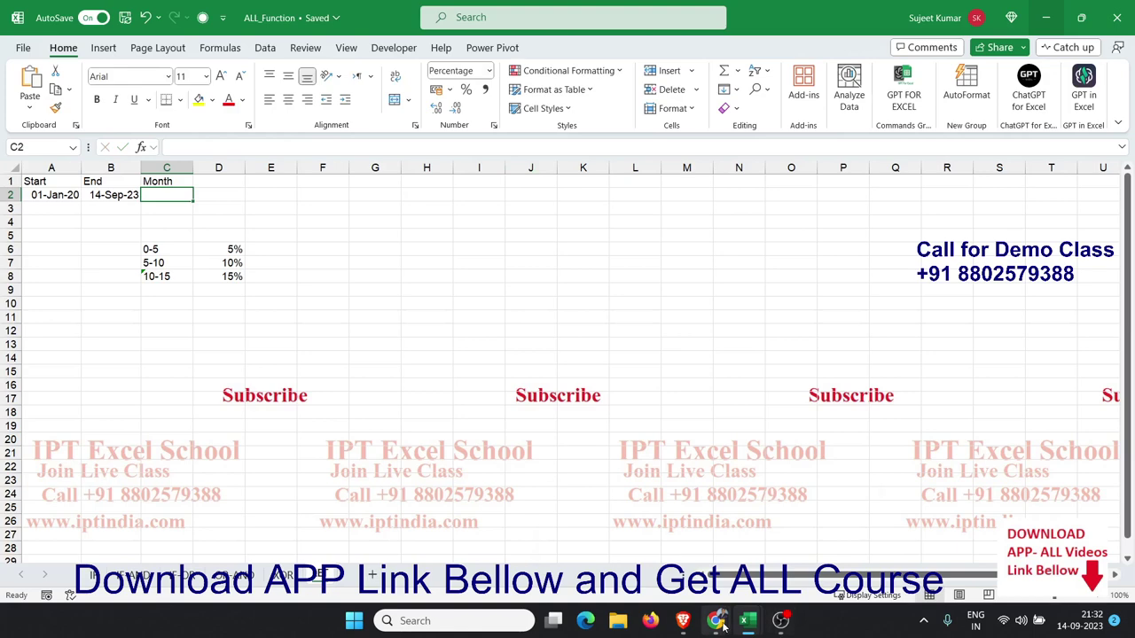
# Step: In ChatGPT, ask 'Start Date in A2 and End B2 so Give Formulas for Calculating Month'
pyautogui.moveTo(716, 620)
pyautogui.click(800, 570)
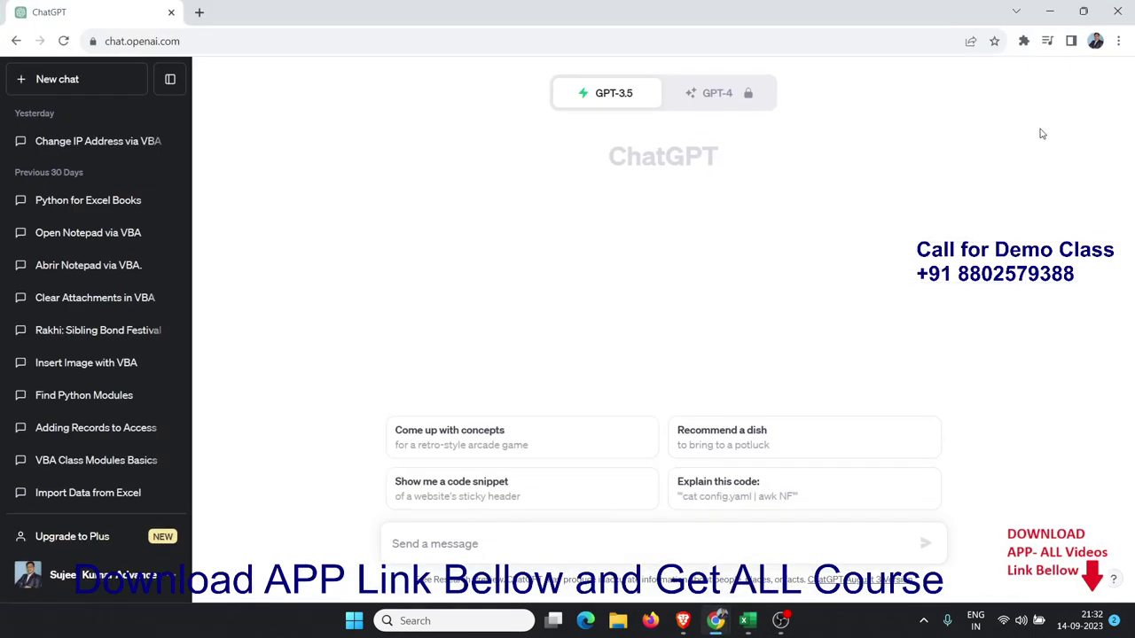
pyautogui.moveTo(636, 96)
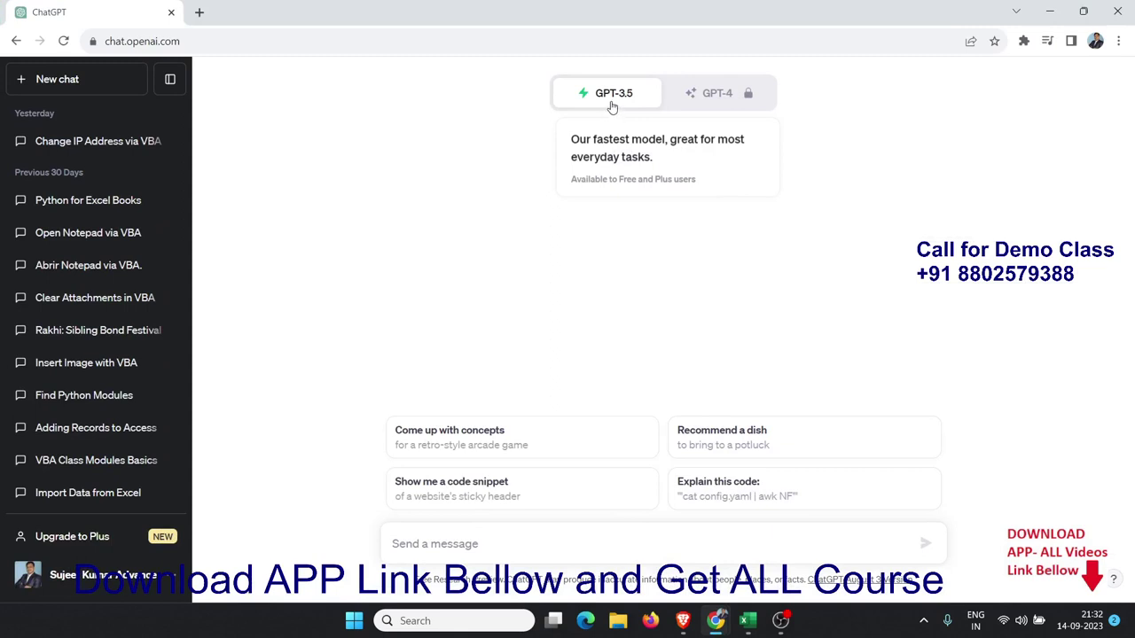
pyautogui.moveTo(688, 95)
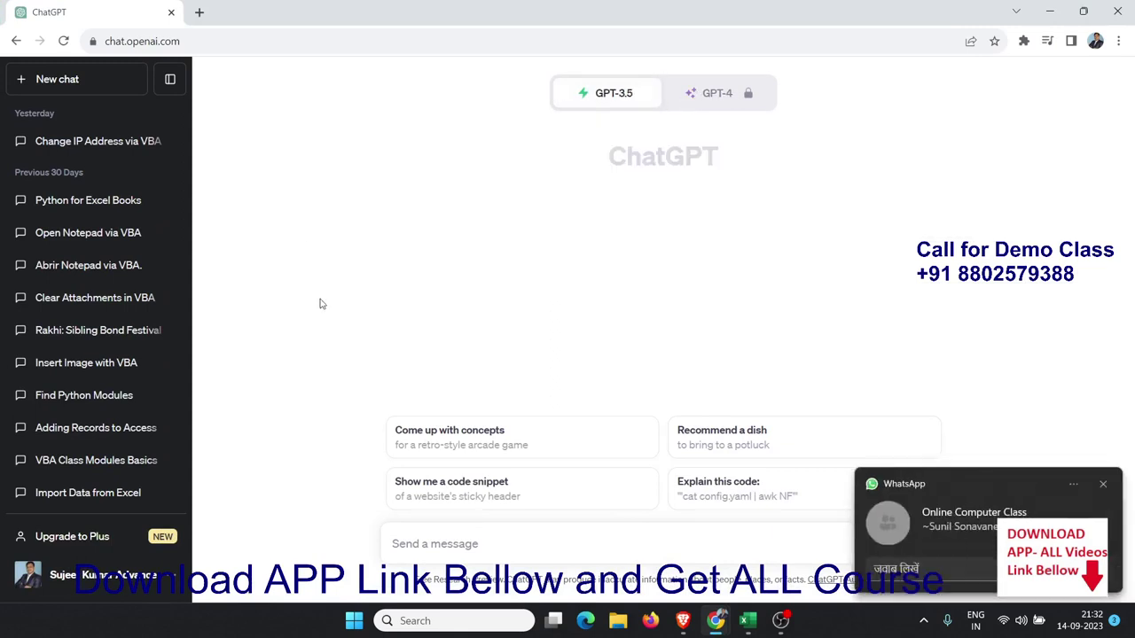
pyautogui.click(1102, 481)
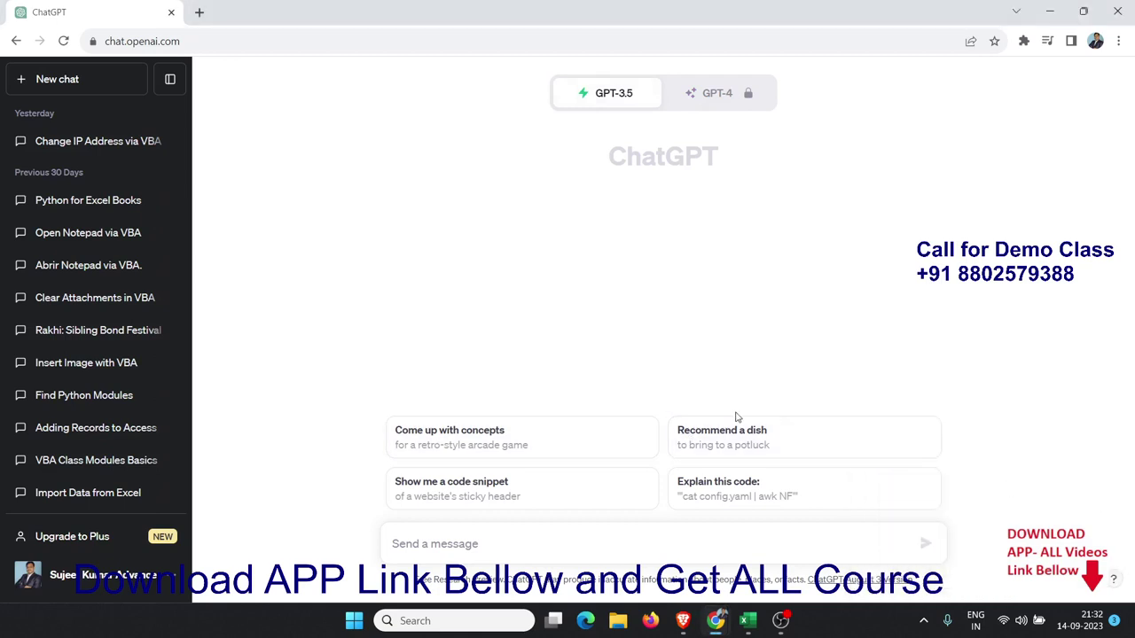
pyautogui.hotkey('ctrl', '-')
pyautogui.hotkey('ctrl', '+')
pyautogui.write('St')
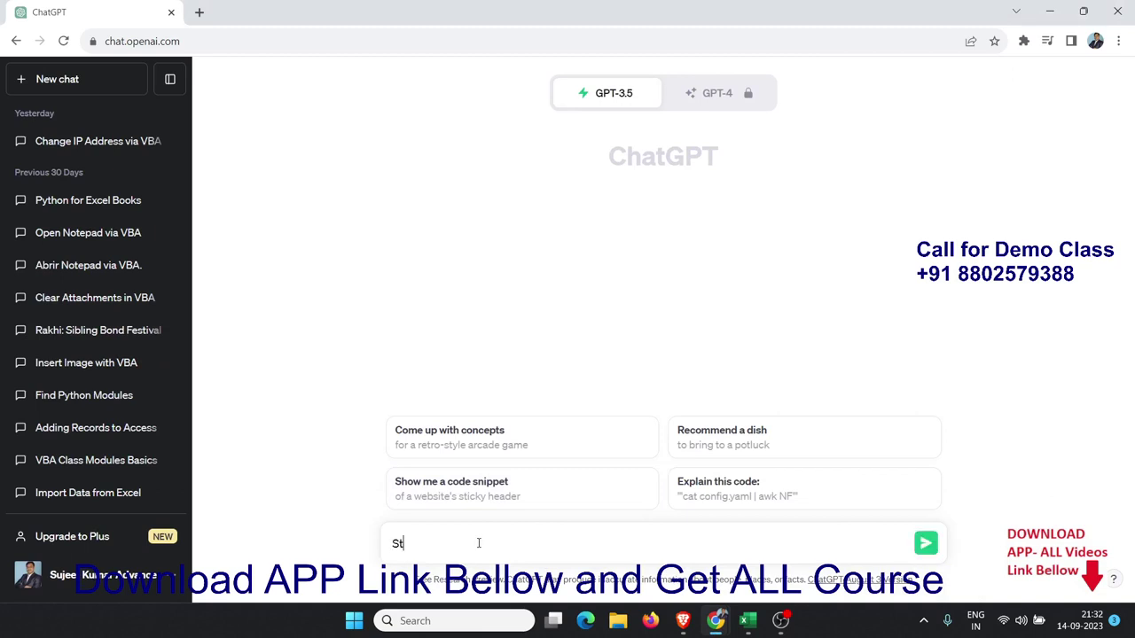
pyautogui.write('art Dat')
pyautogui.write('e in ')
pyautogui.write('A2')
pyautogui.write(' and E')
pyautogui.write('nd B2')
pyautogui.write(' so G')
pyautogui.write('ive ')
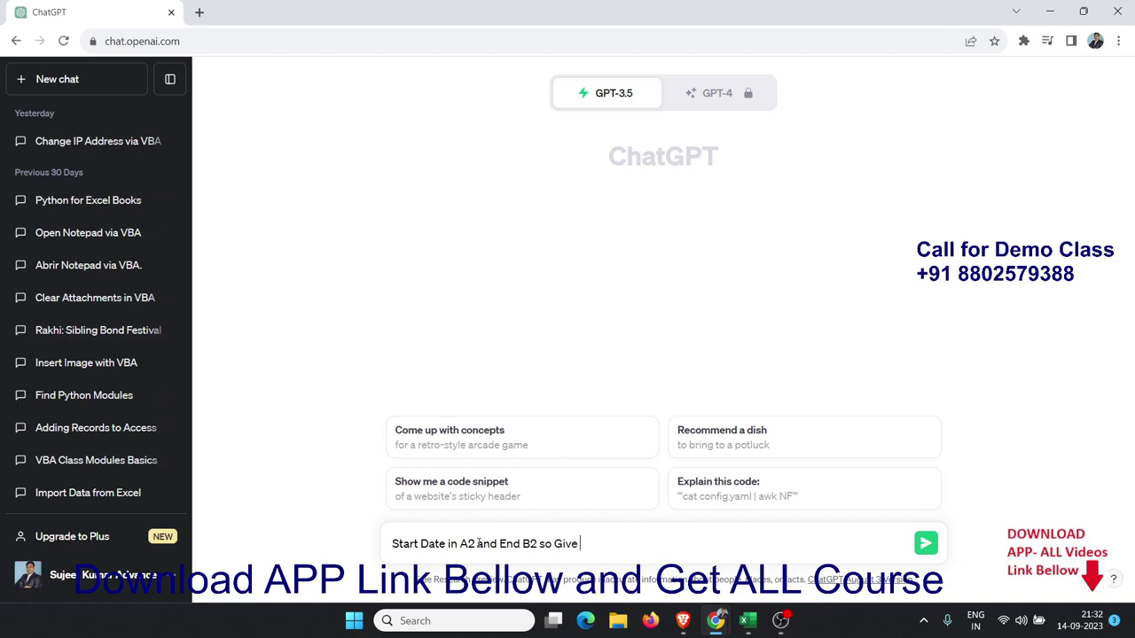
pyautogui.write('Form')
pyautogui.write('ulas for ')
pyautogui.write('Calcu')
pyautogui.write('lating ')
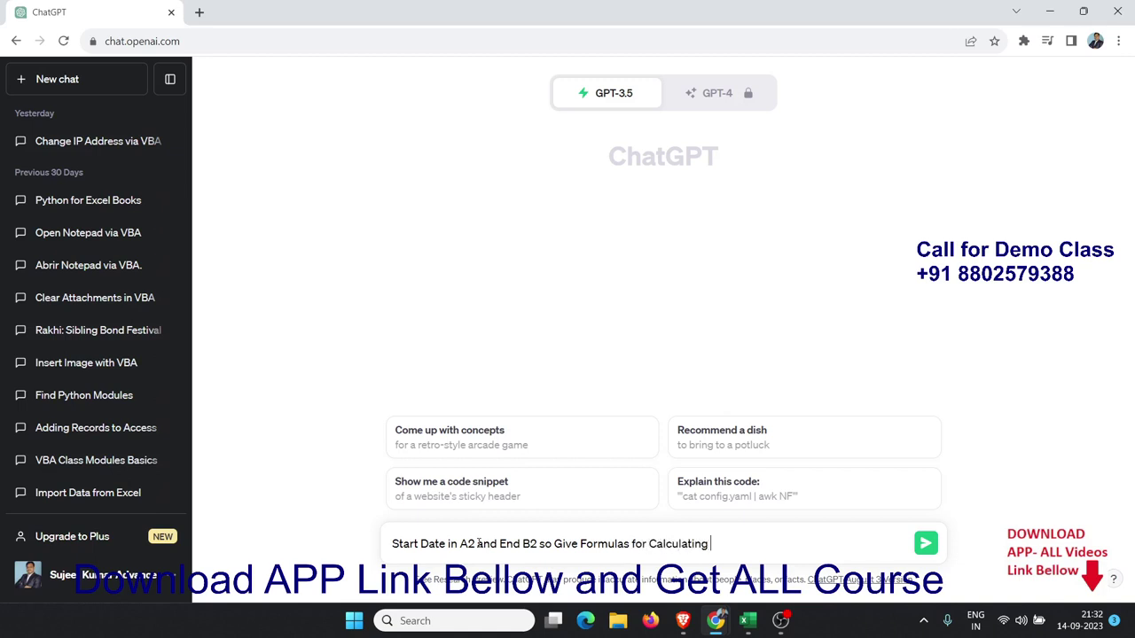
pyautogui.write('Month')
pyautogui.press('Return')
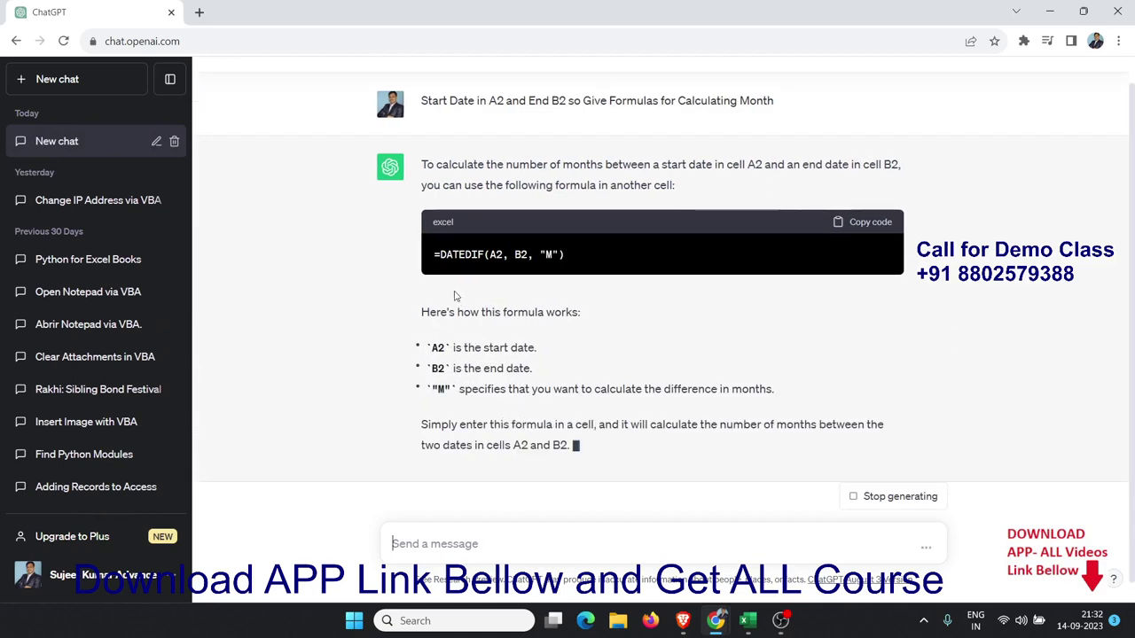
# Step: Copy the suggested =DATEDIF(A2, B2, "M") formula and return to Excel
pyautogui.doubleClick(448, 233)
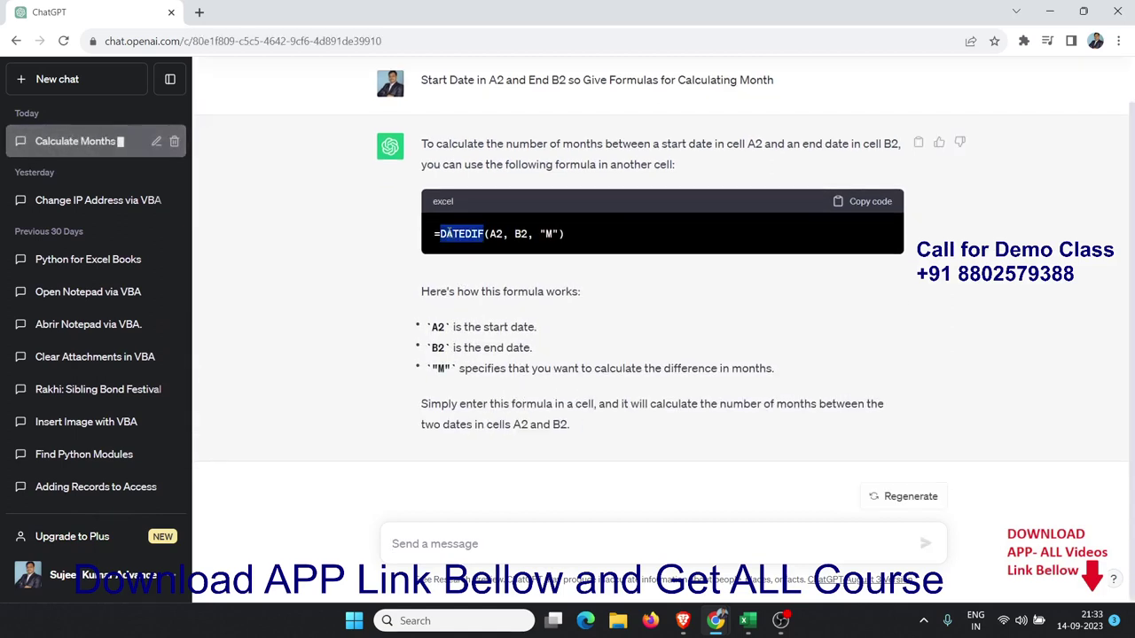
pyautogui.moveTo(448, 234); pyautogui.dragTo(577, 236)
pyautogui.hotkey('ctrl', 'c')
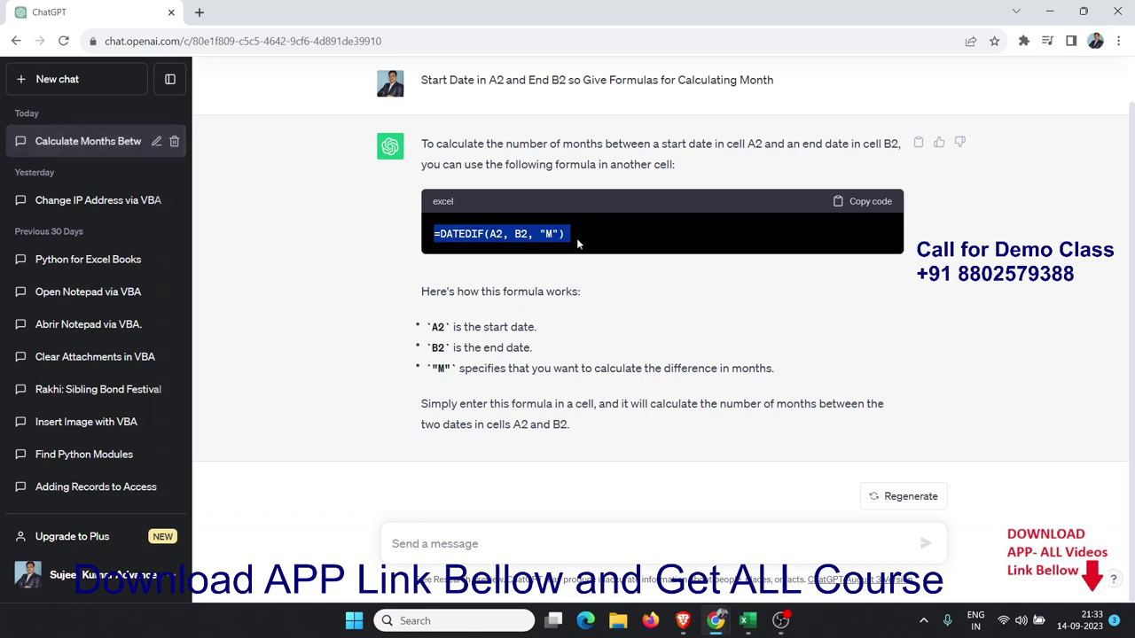
pyautogui.hotkey('alt', 'Tab')
# Step: Paste =DATEDIF(A2, B2, "M") into C2 and apply General format so it shows 44
pyautogui.doubleClick(177, 193)
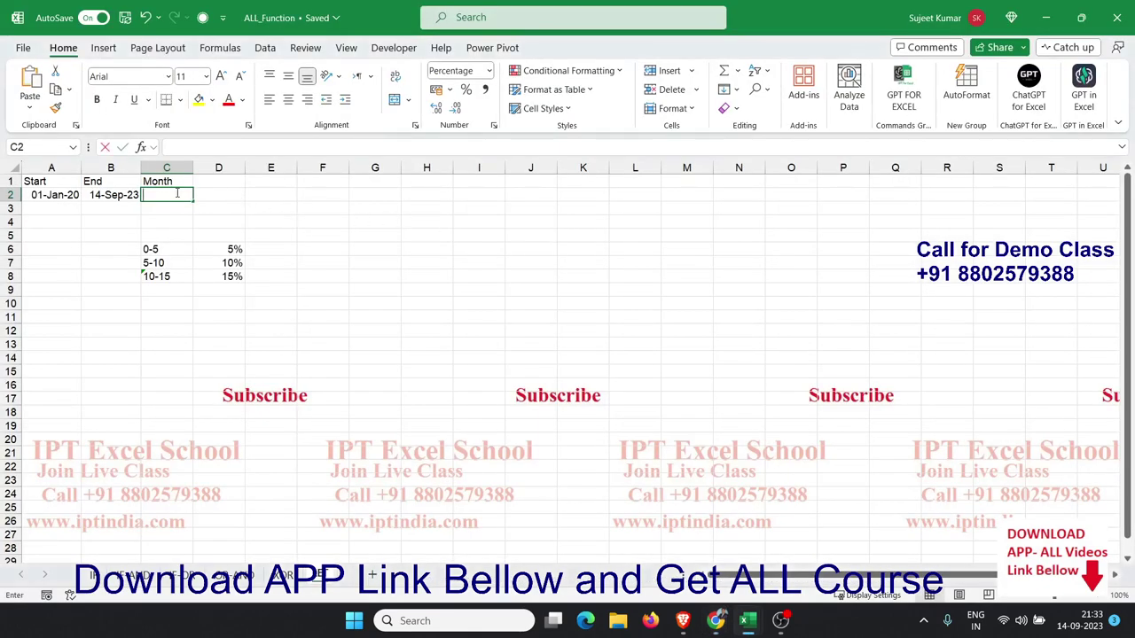
pyautogui.hotkey('ctrl', 'v')
pyautogui.press('Return')
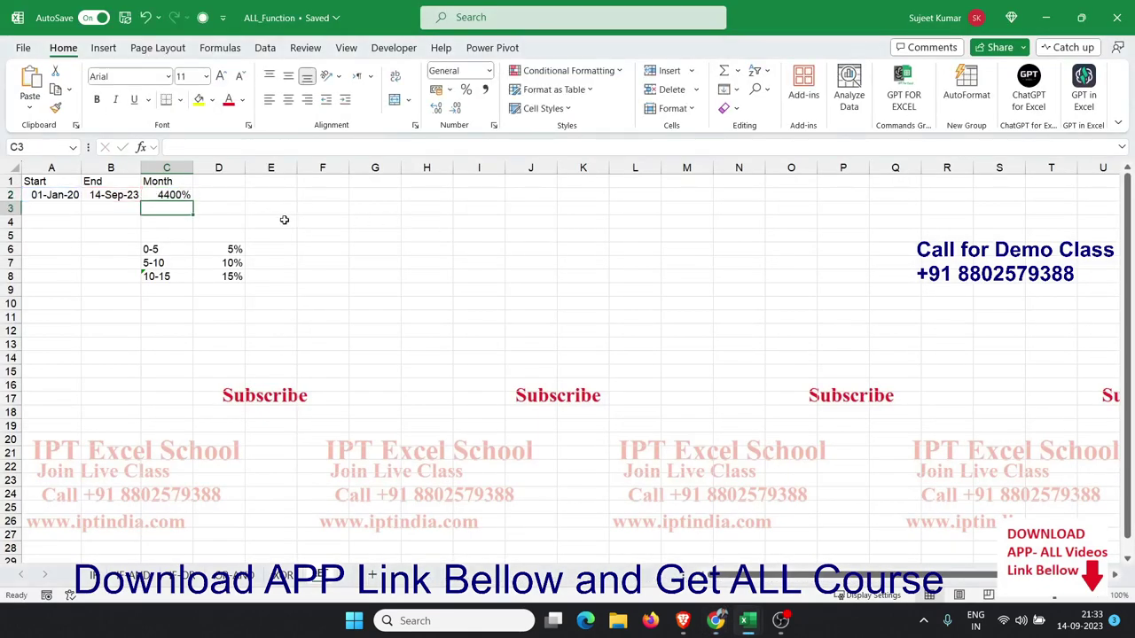
pyautogui.press('Up')
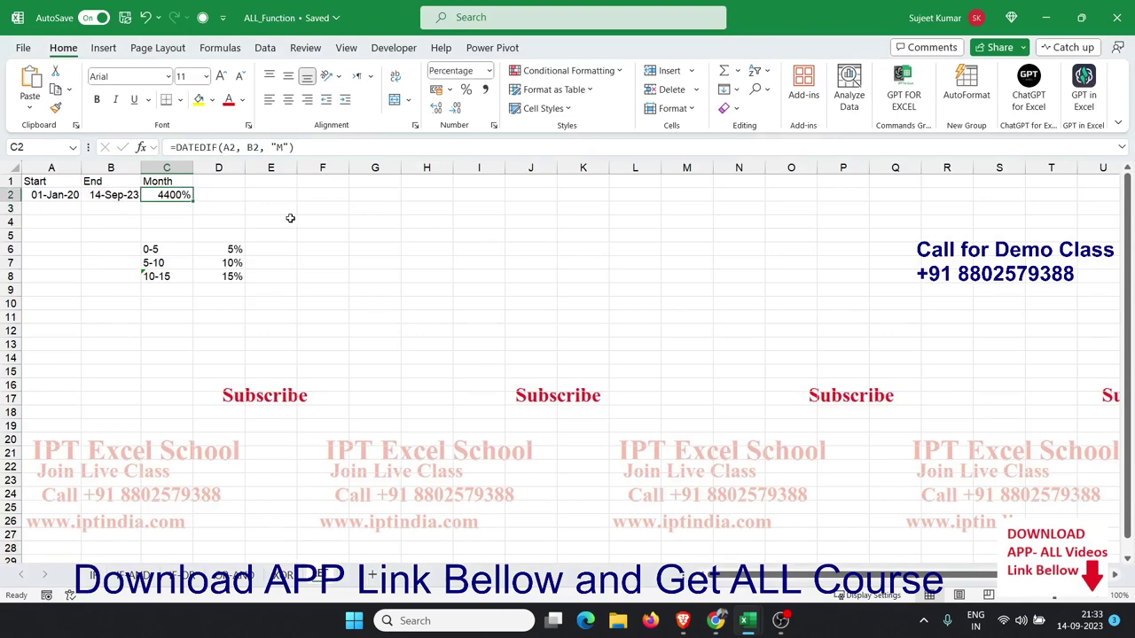
pyautogui.hotkey('ctrl', 'shift', '~')
pyautogui.hotkey('alt', 'Tab')
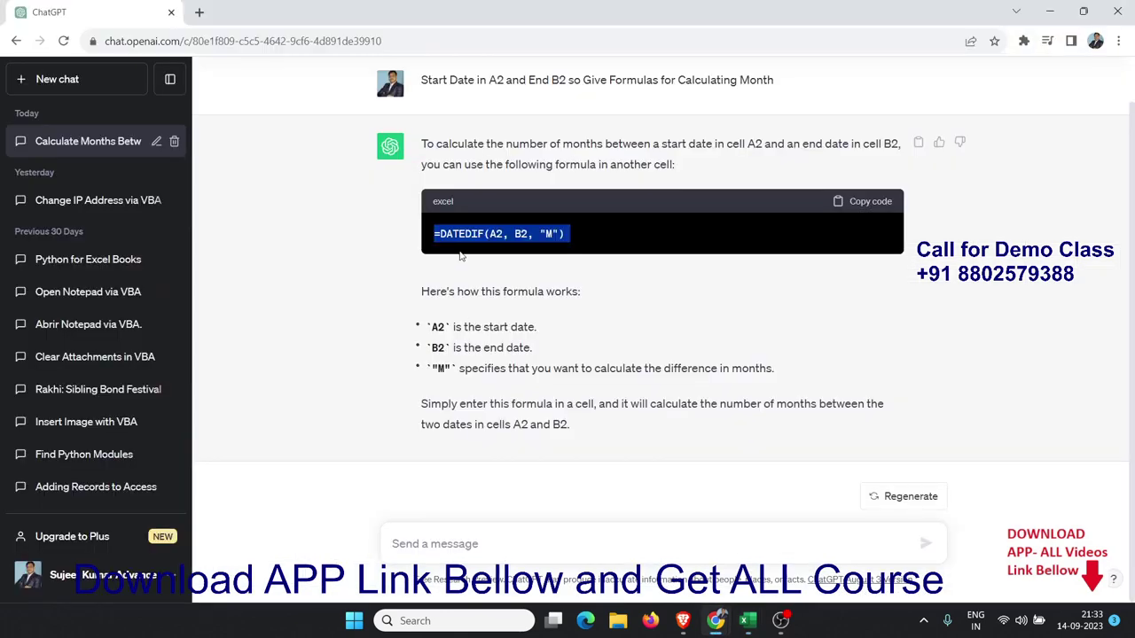
# Step: Inspect the DATEDIF function name and its "M" argument in ChatGPT's answer
pyautogui.doubleClick(466, 236)
pyautogui.scroll(2, 470, 296)
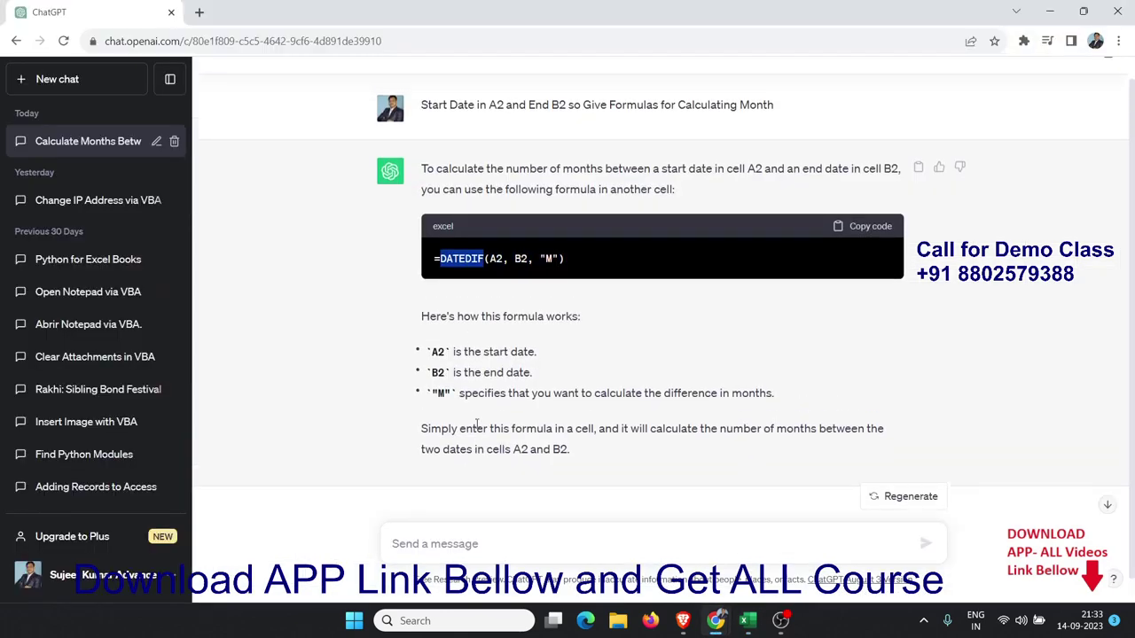
pyautogui.click(447, 133)
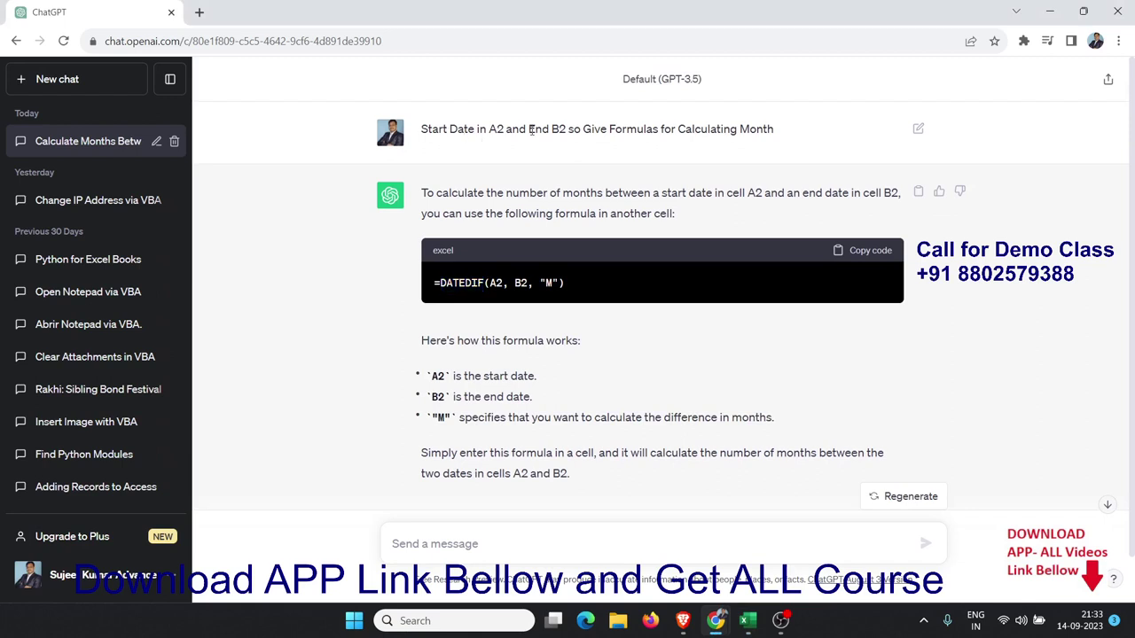
pyautogui.doubleClick(543, 283)
pyautogui.click(473, 539)
pyautogui.hotkey('alt', 'Tab')
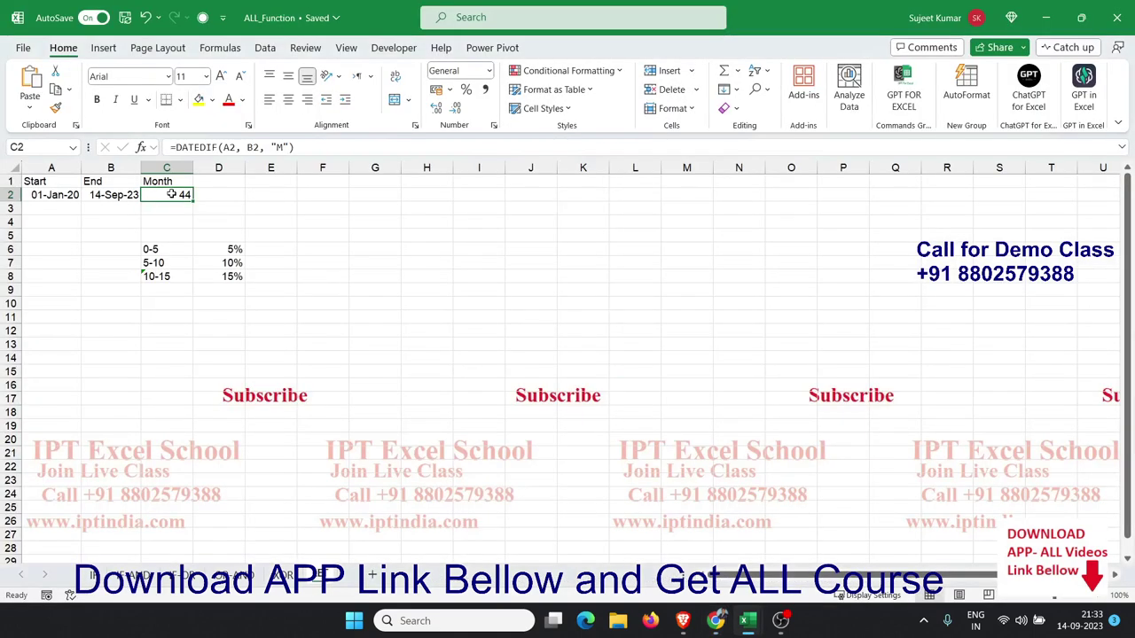
# Step: Enter the heading Rate in cell D1 beside Month
pyautogui.click(205, 178)
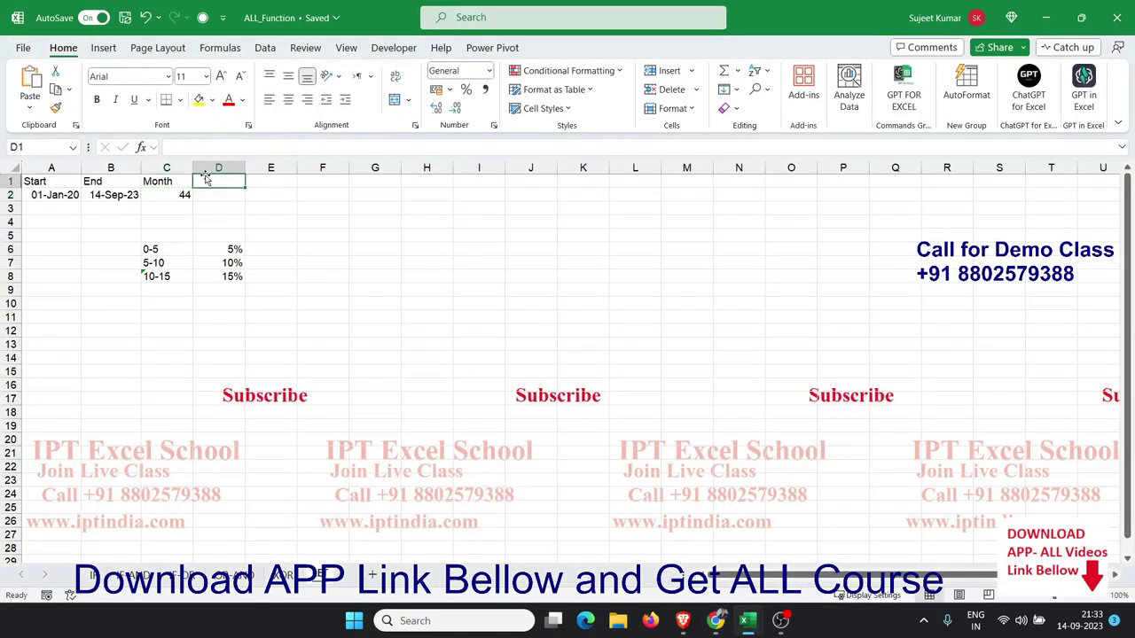
pyautogui.write('Rate')
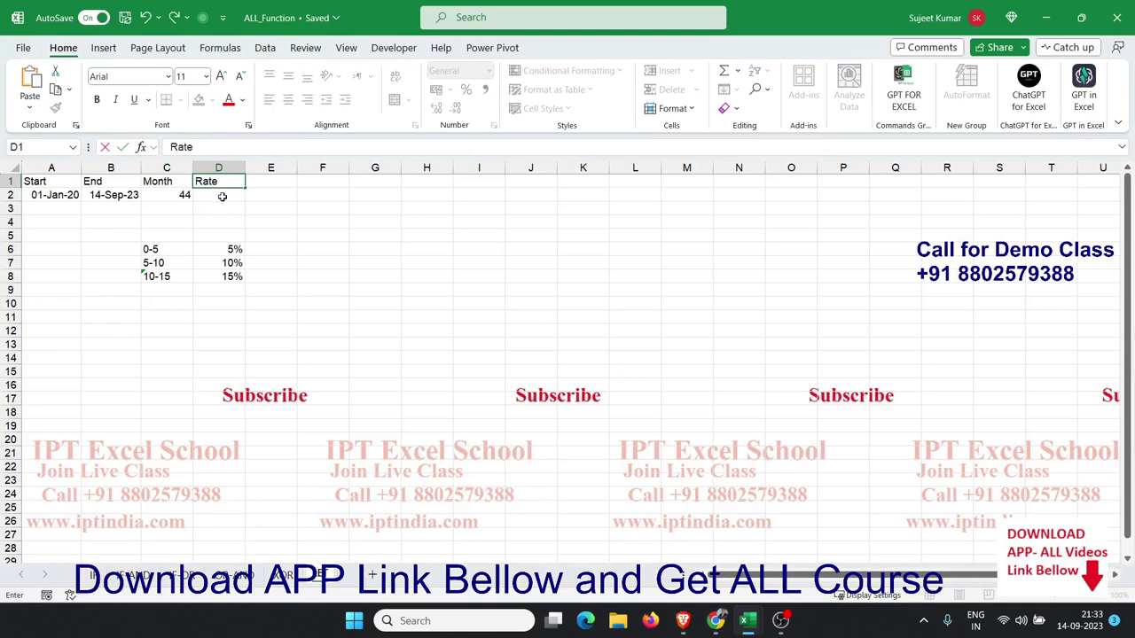
pyautogui.click(223, 196)
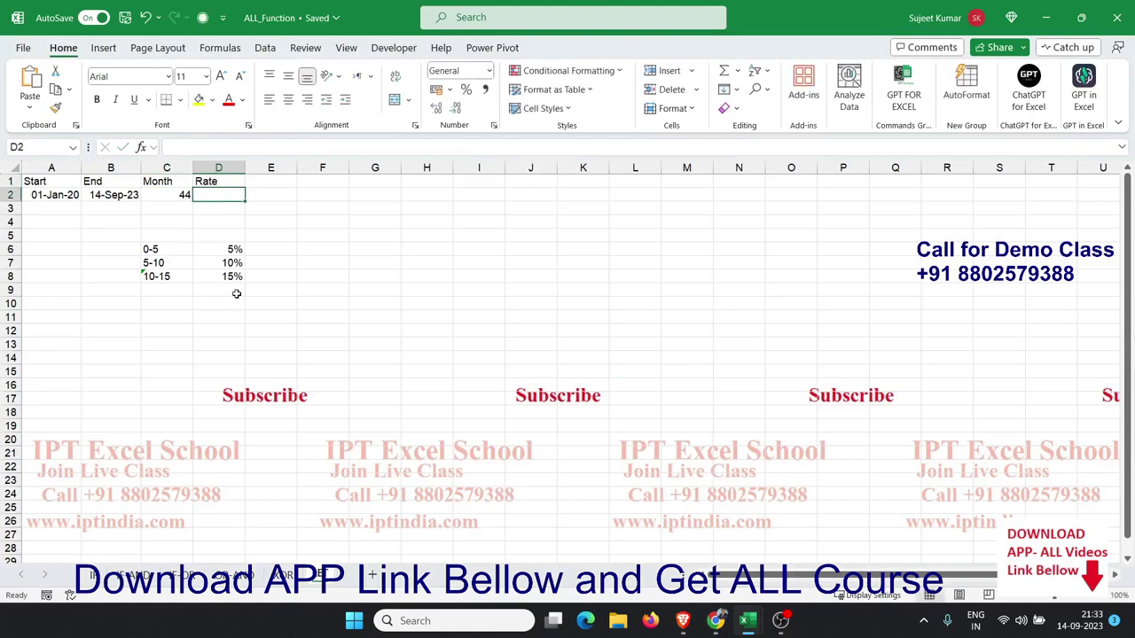
pyautogui.hotkey('alt', 'Tab')
pyautogui.hotkey('alt', 'Tab')
pyautogui.hotkey('alt', 'Tab')
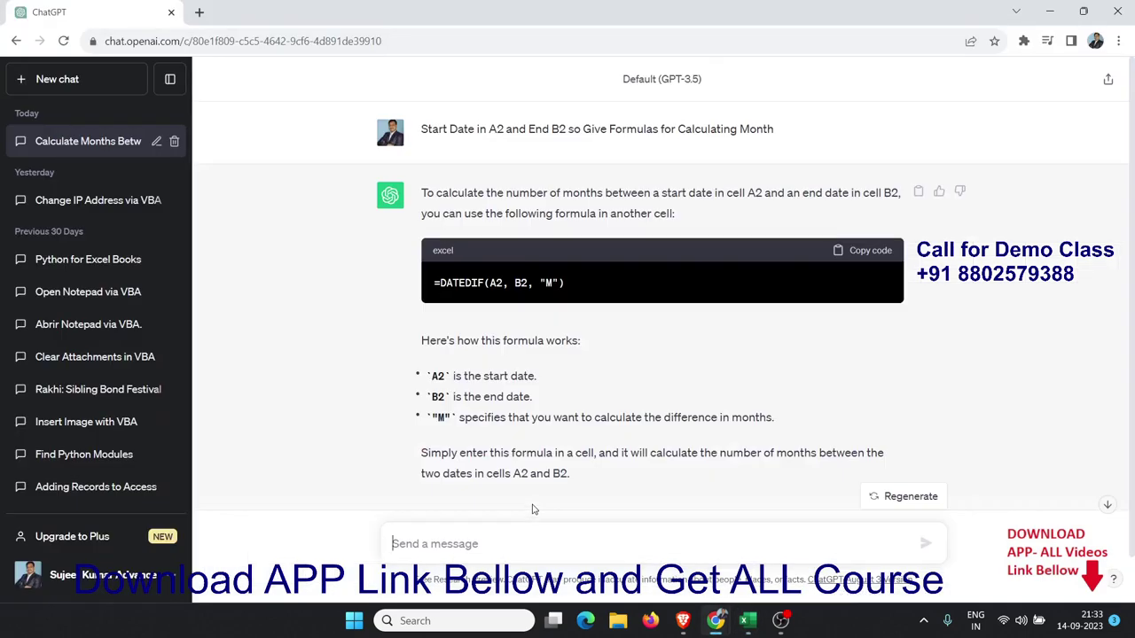
# Step: Draft the slab prompt: C2 number, 0-5 show 50, 5 to 10 show 100, >10 show 500
pyautogui.write('in')
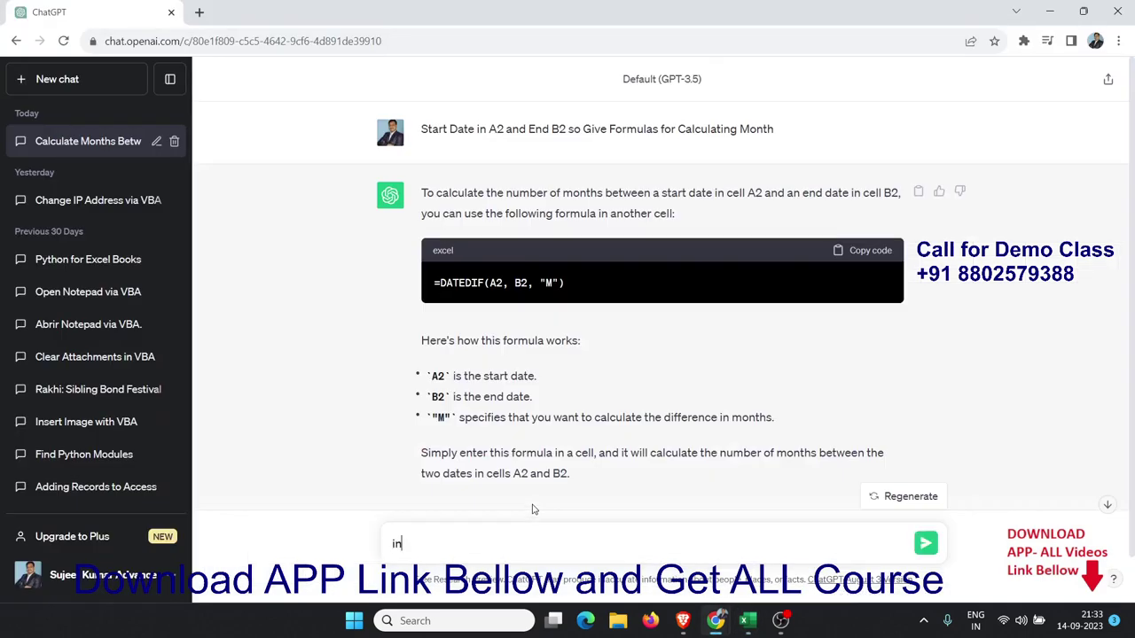
pyautogui.write(' C2 h')
pyautogui.write('ave Numbe')
pyautogui.write('r i')
pyautogui.write(' want to ca')
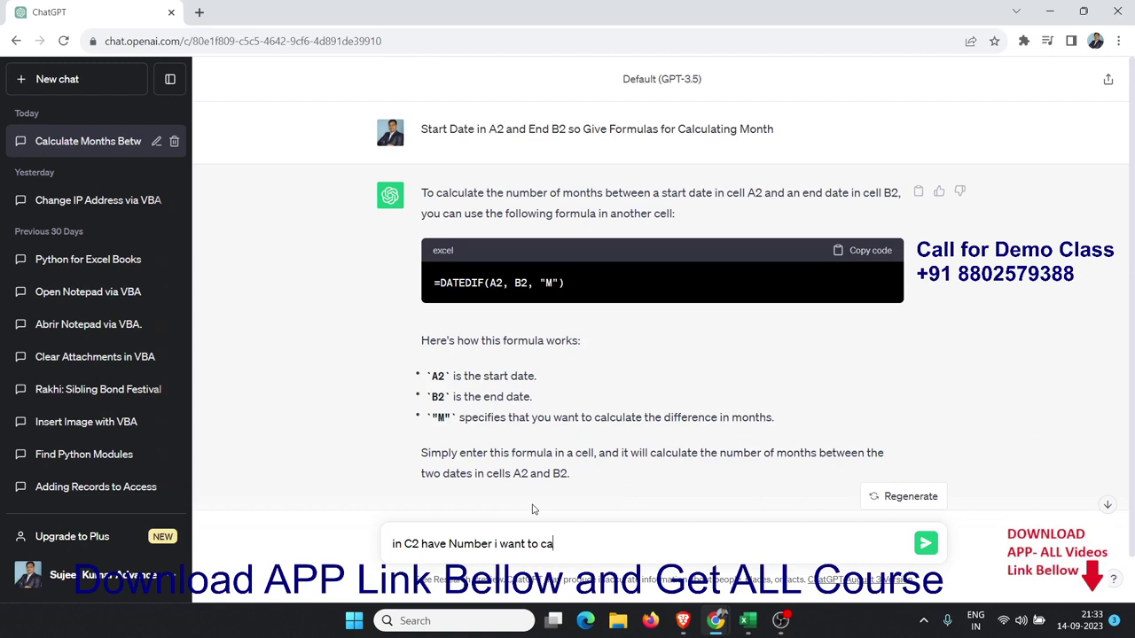
pyautogui.write('lculate ')
pyautogui.write('slab ')
pyautogui.write('0-5')
pyautogui.write(' then ')
pyautogui.write('show ')
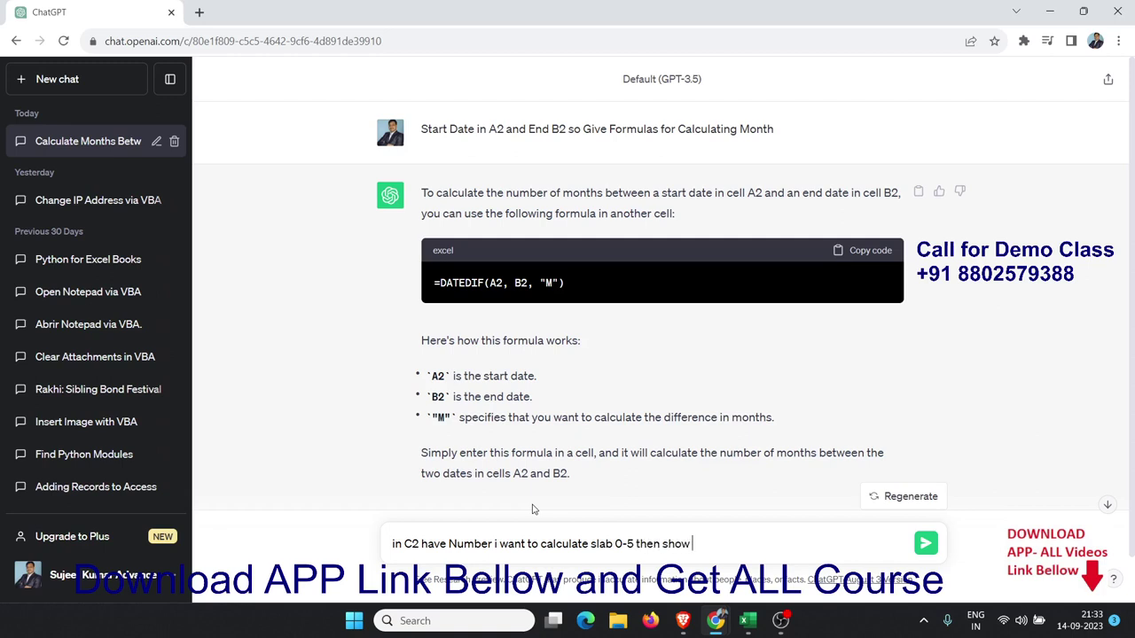
pyautogui.write('50')
pyautogui.write(' 5')
pyautogui.write(' to 10')
pyautogui.press('Left')
pyautogui.press('Left')
pyautogui.press('Left')
pyautogui.write(',')
pyautogui.click(763, 547)
pyautogui.write('s')
pyautogui.write('how 10')
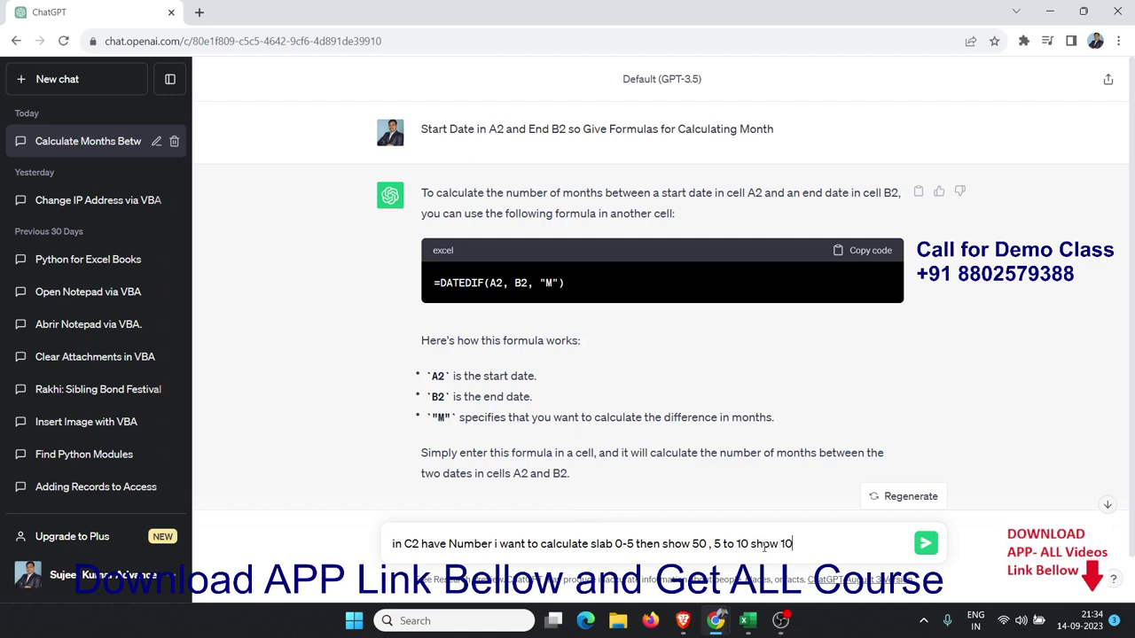
pyautogui.write('0 ')
pyautogui.write('>1')
pyautogui.write('0')
pyautogui.write(' s')
pyautogui.write('how ')
pyautogui.write('500')
# Step: Add a comma after 100, append 'give Formula', and send the slab request
pyautogui.click(782, 545)
pyautogui.press('Right')
pyautogui.press('Right')
pyautogui.press('Right')
pyautogui.write(',')
pyautogui.click(883, 551)
pyautogui.write('gib')
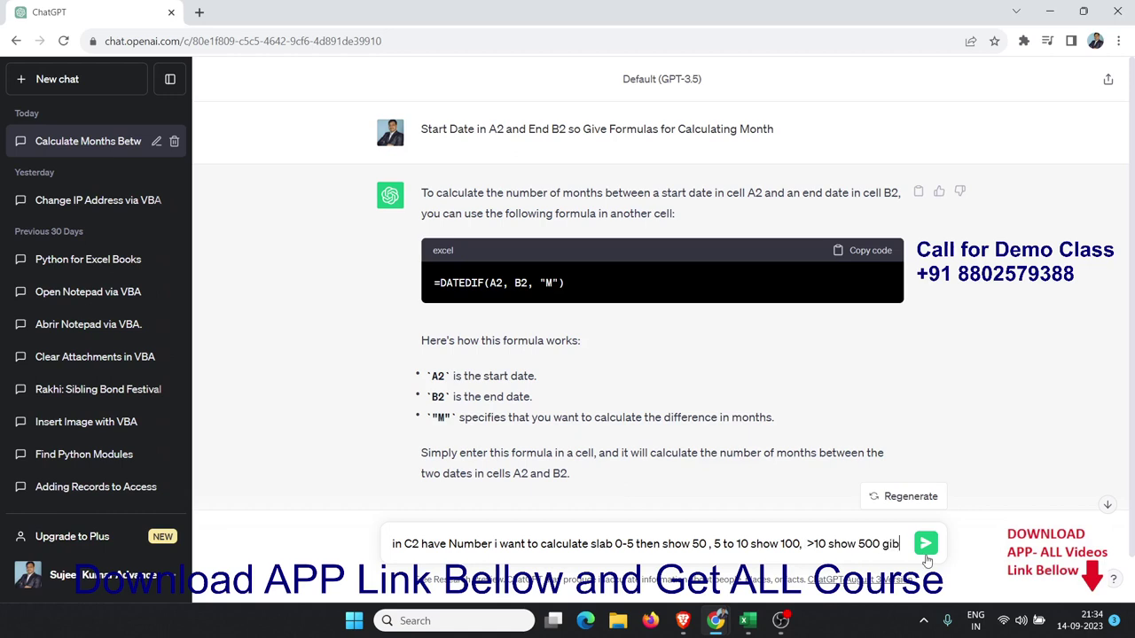
pyautogui.press('BackSpace')
pyautogui.write('ve')
pyautogui.write(' Formul')
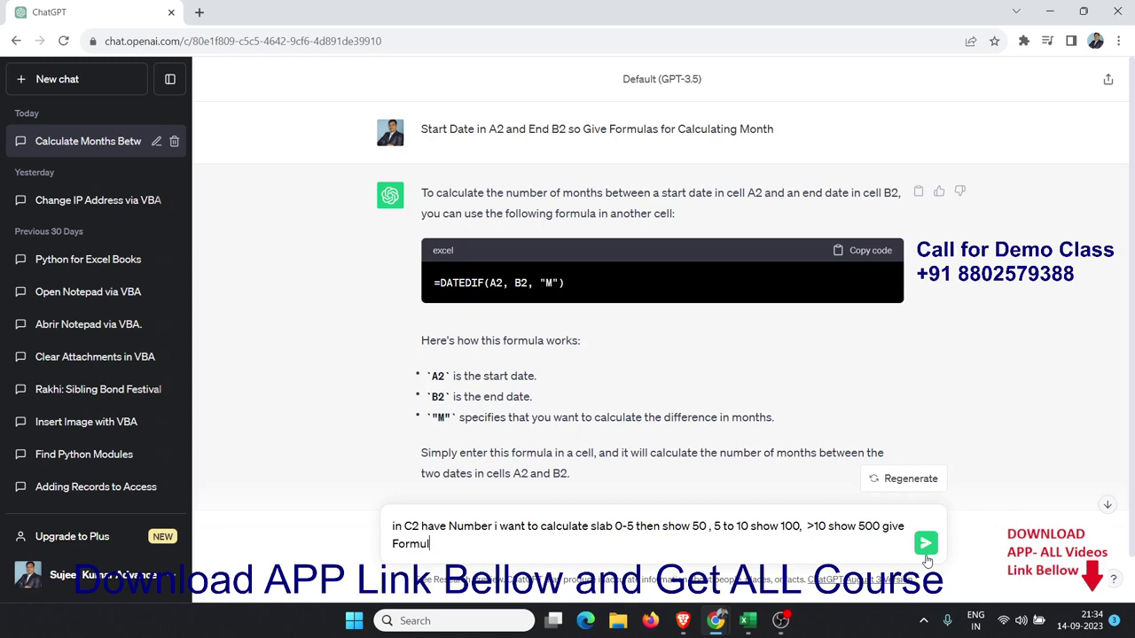
pyautogui.write('a')
pyautogui.click(924, 555)
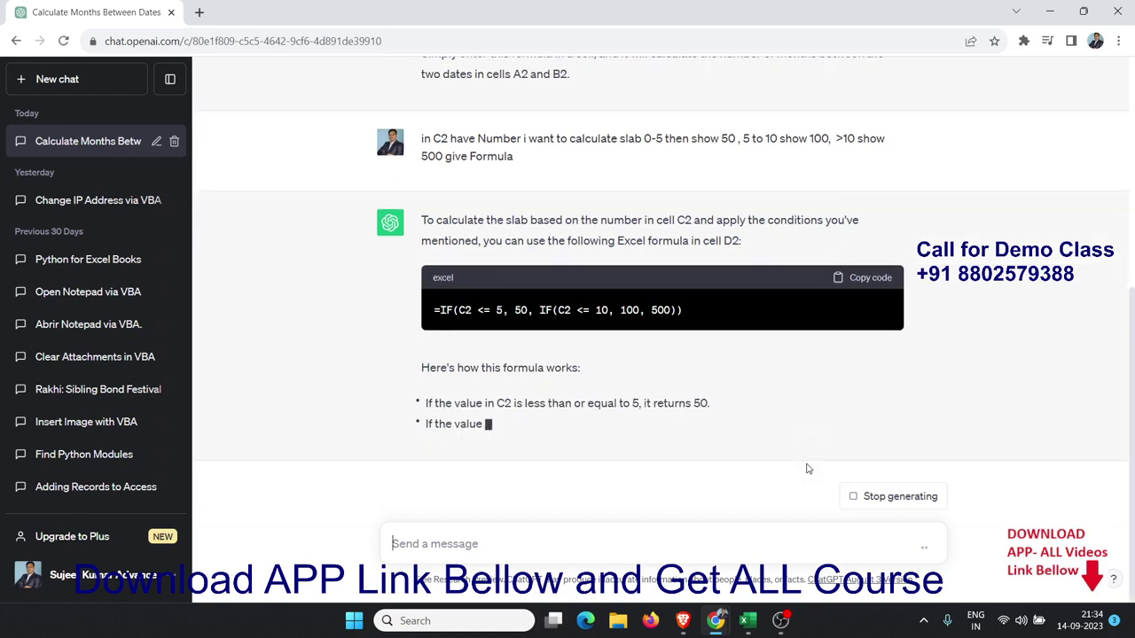
# Step: Copy the =IF(C2 <= 5, 50, IF(C2 <= 10, 100, 500)) formula from the answer into Excel's clipboard
pyautogui.moveTo(698, 317)
pyautogui.mouseDown()
pyautogui.moveTo(476, 240)
pyautogui.moveTo(431, 240)
pyautogui.mouseUp()
pyautogui.hotkey('ctrl', 'c')
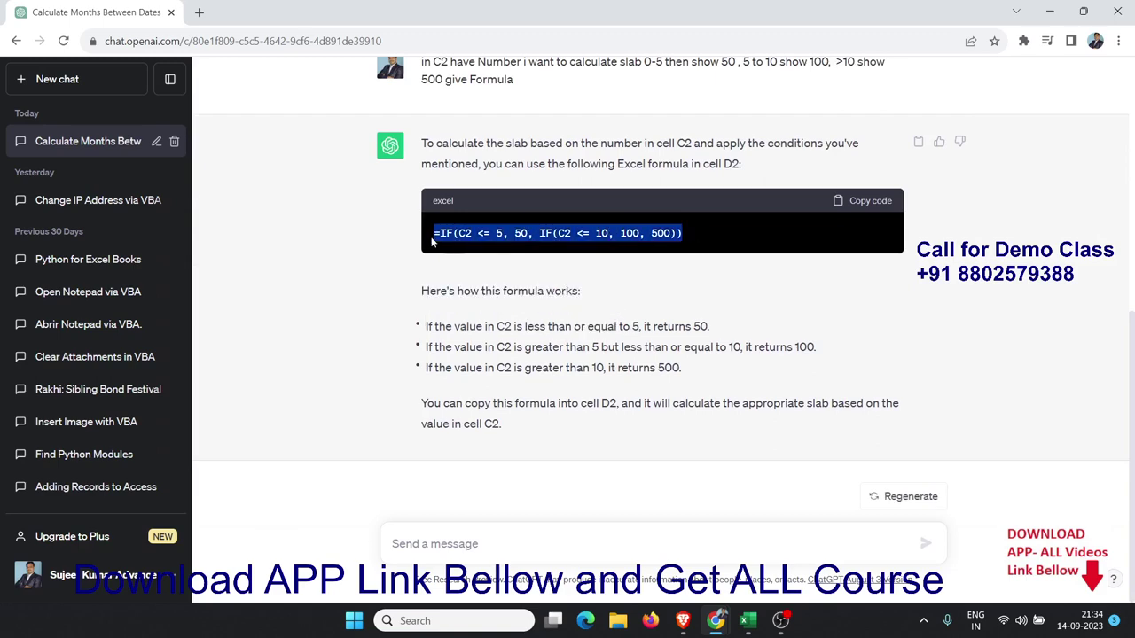
pyautogui.hotkey('alt', 'Tab')
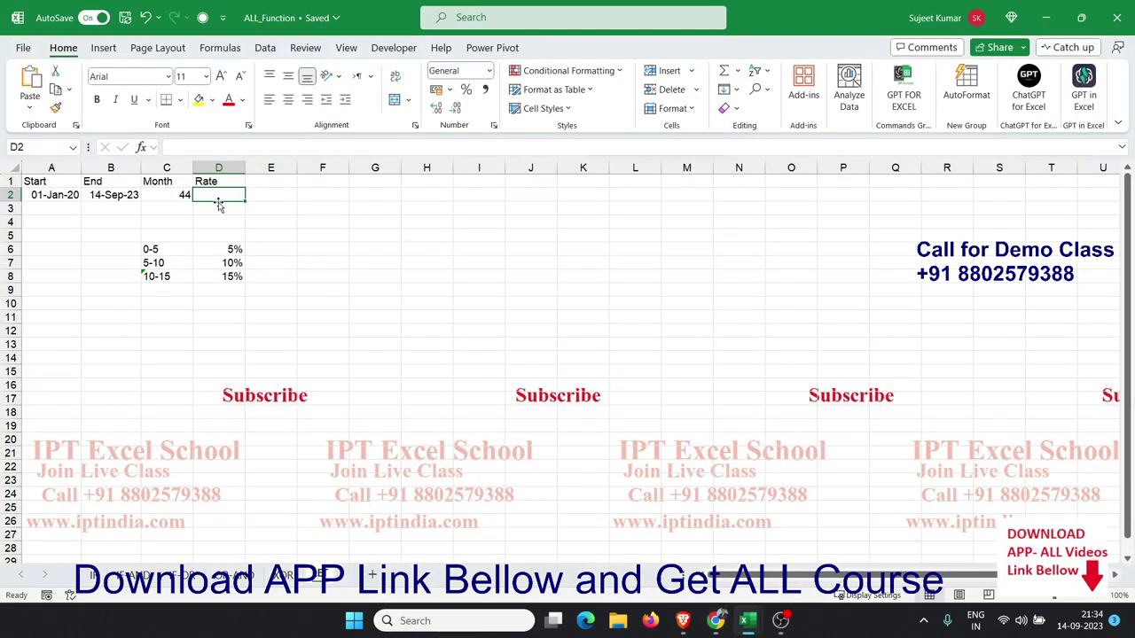
# Step: Paste the nested IF slab formula into D2
pyautogui.press('F2')
pyautogui.hotkey('ctrl', 'v')
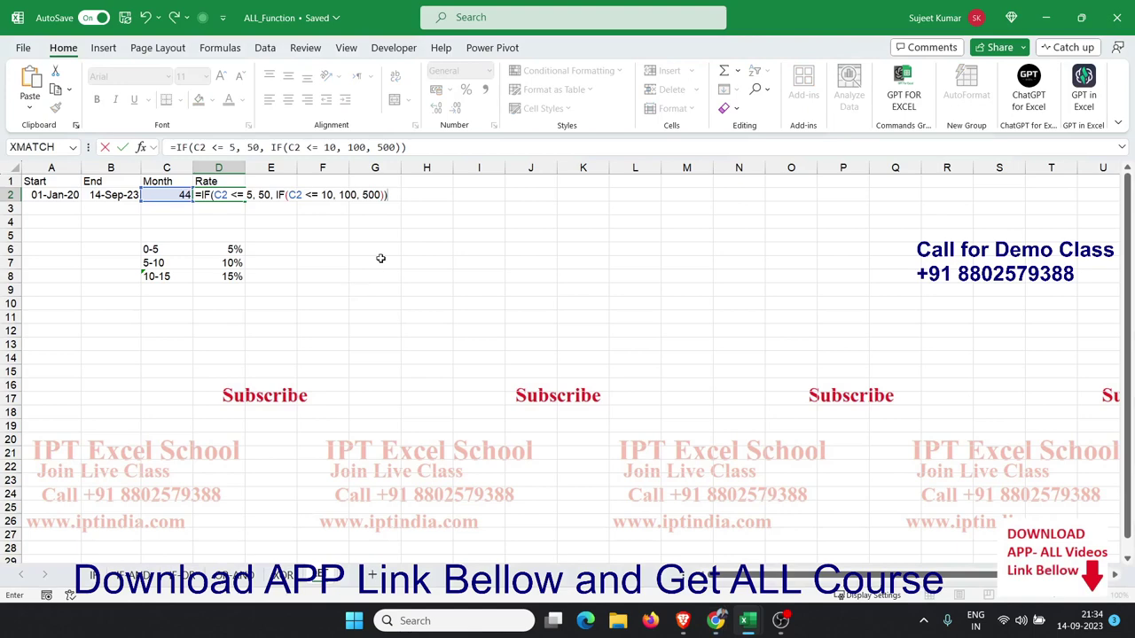
pyautogui.press('Return')
pyautogui.press('Up')
# Step: Test the formula by setting C2 to 5 so D2 returns 50
pyautogui.press('Left')
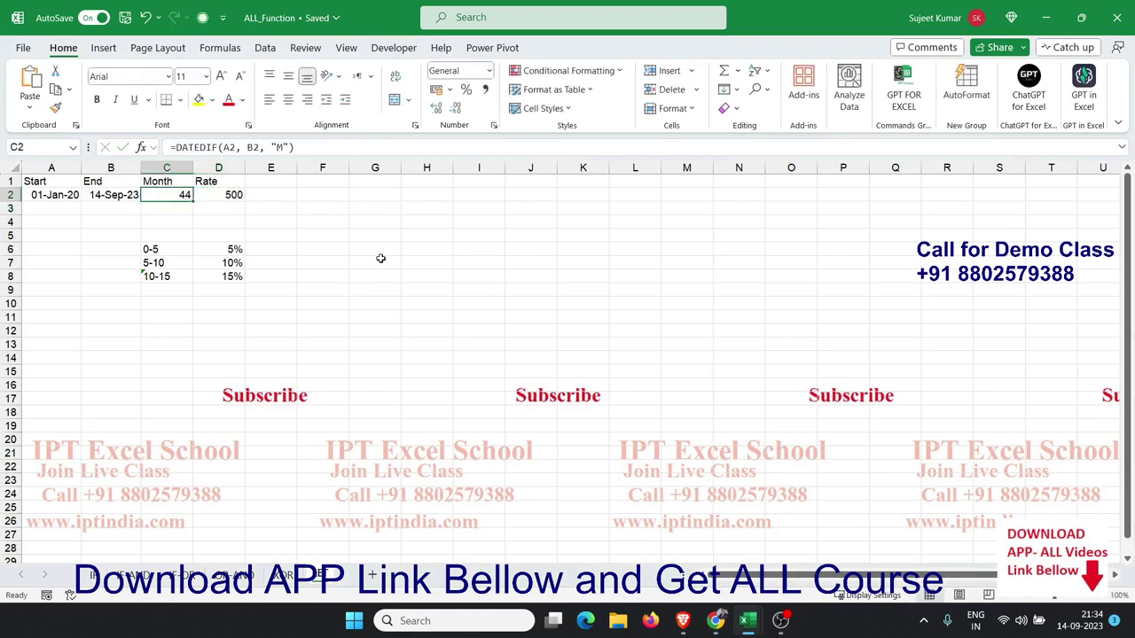
pyautogui.write('5')
pyautogui.press('Return')
pyautogui.press('Up')
pyautogui.press('Right')
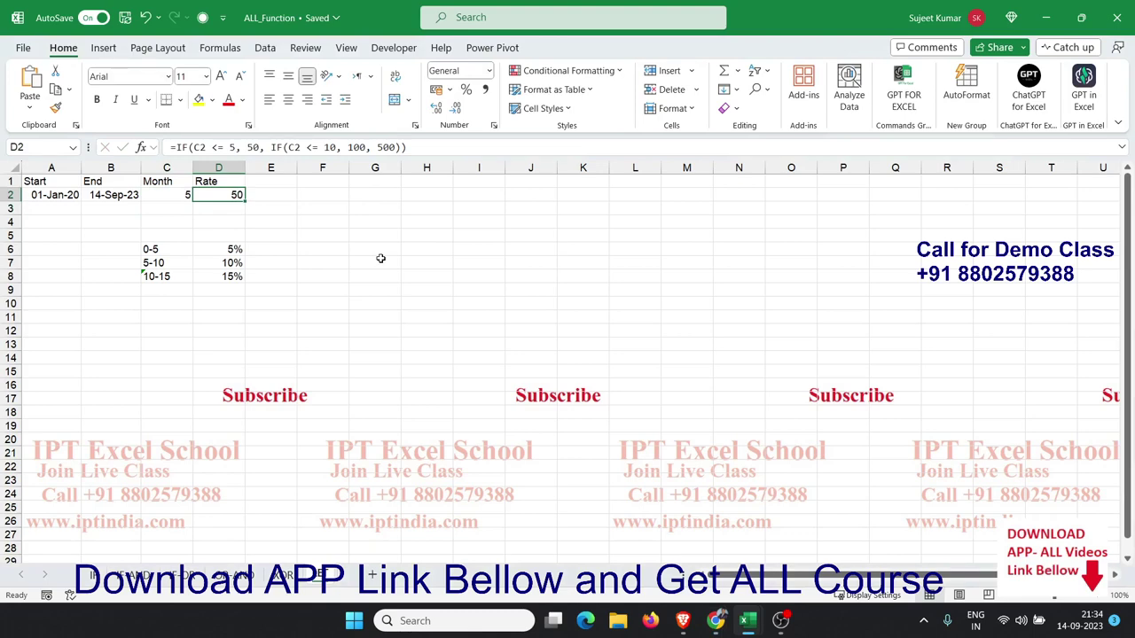
pyautogui.hotkey('alt', 'Tab')
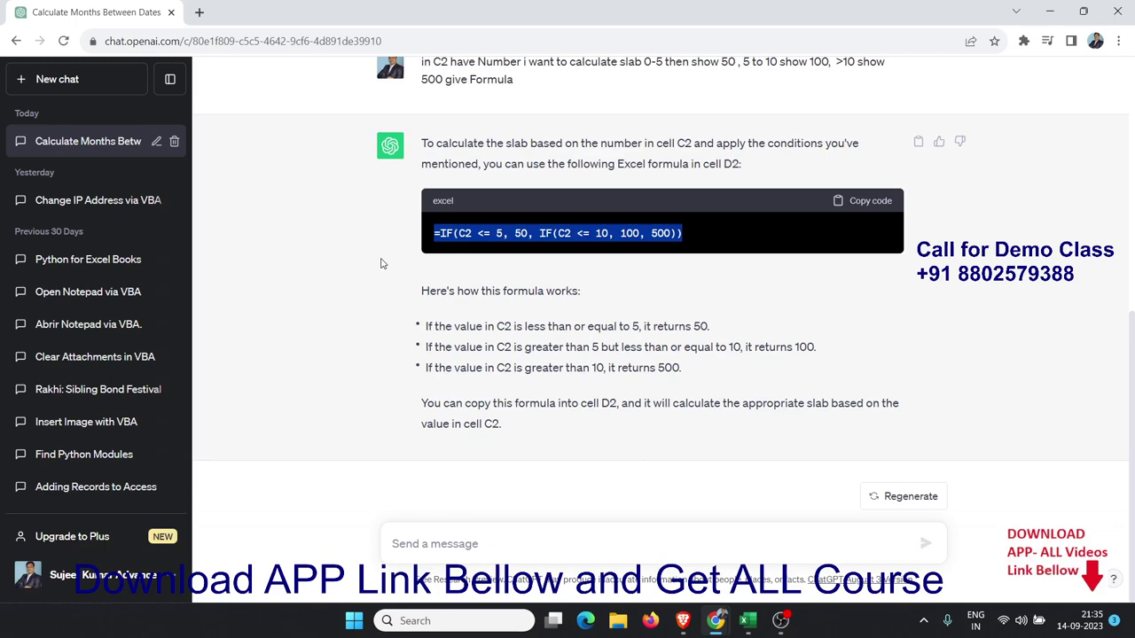
# Step: Show the finished sheet with 5 in C2 and a rate of 50 in D2
pyautogui.hotkey('alt', 'Tab')
pyautogui.click(863, 230)
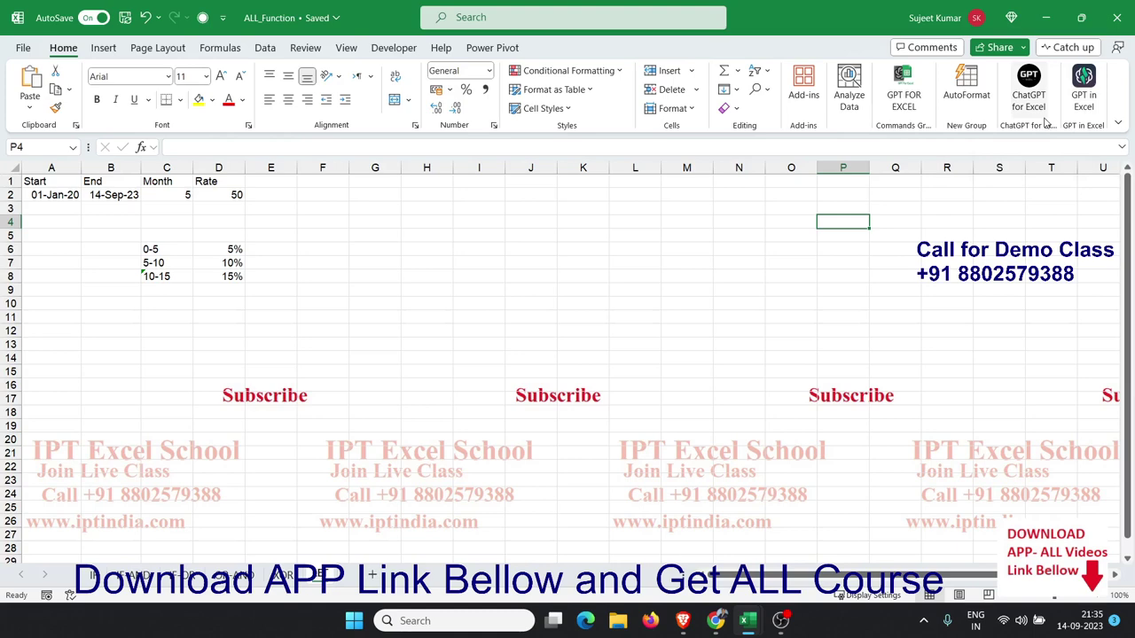
pyautogui.hotkey('alt', 'Tab')
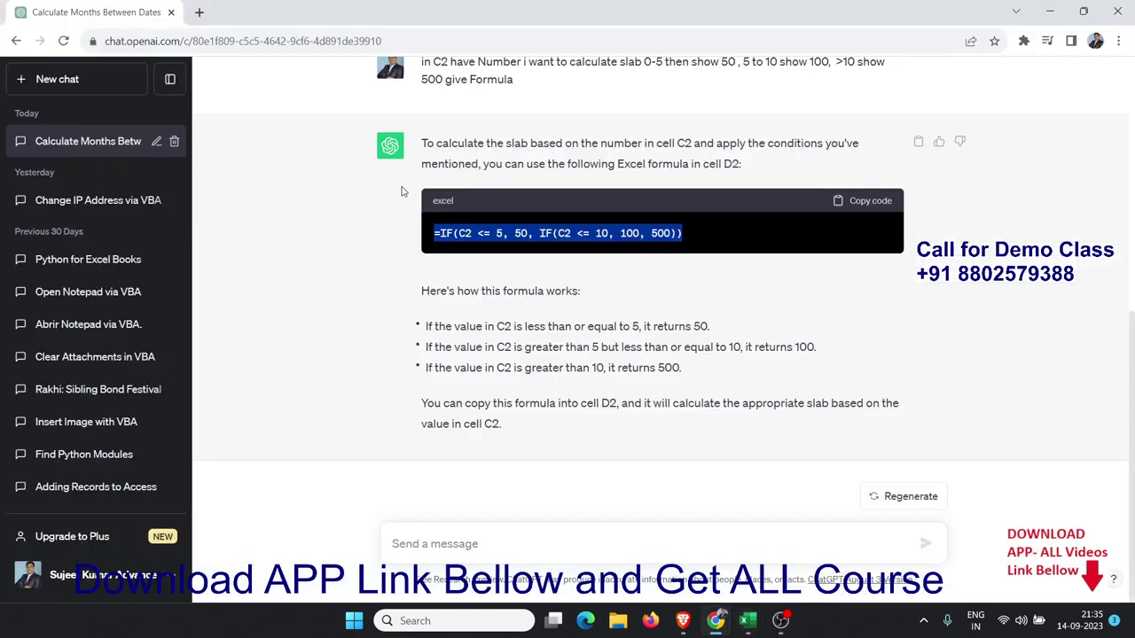
pyautogui.hotkey('alt', 'Tab')
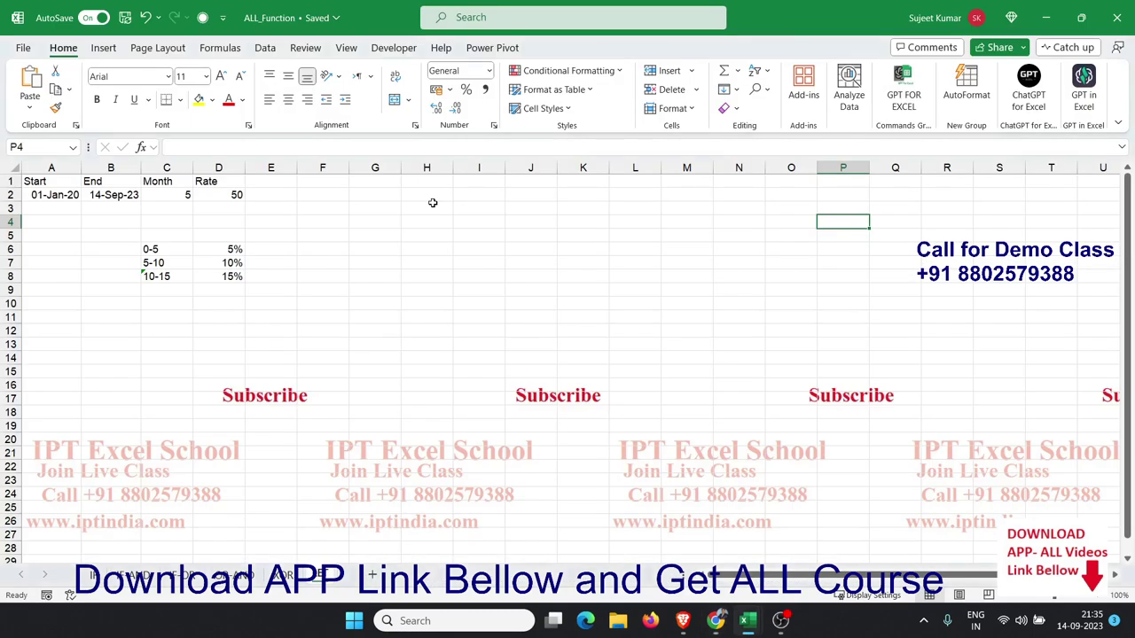